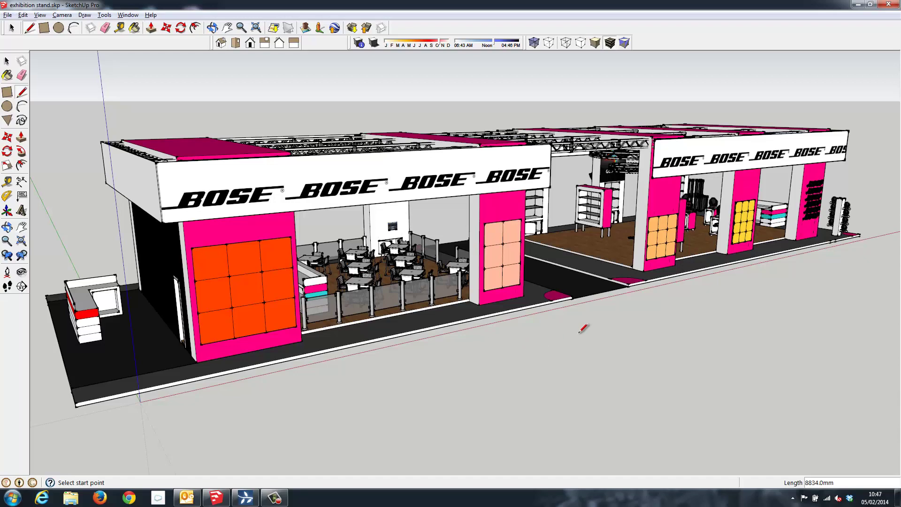
# Step: Orbit the exhibition stand in SketchUp to check it from the front and both ends
pyautogui.moveTo(697, 305)
pyautogui.mouseDown(button='middle')
pyautogui.moveTo(570, 312)
pyautogui.moveTo(369, 295)
pyautogui.mouseUp(button='middle')
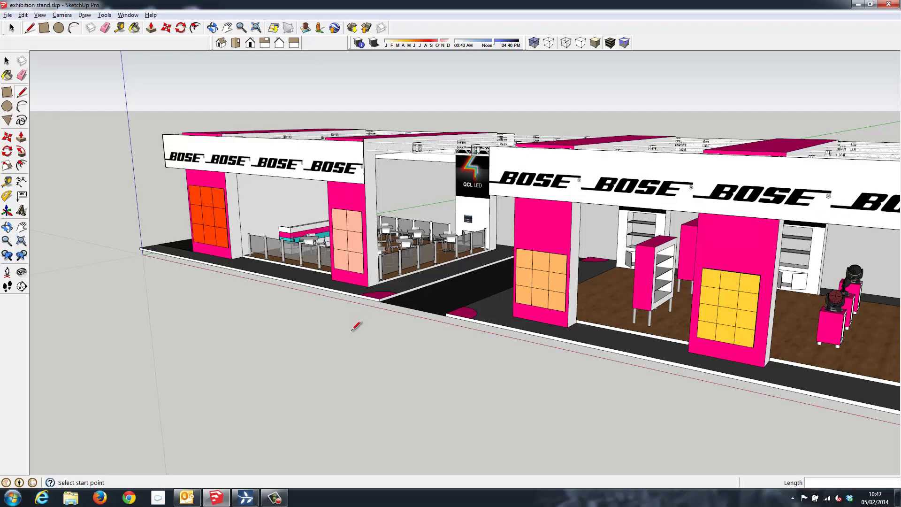
pyautogui.moveTo(355, 326)
pyautogui.mouseDown(button='middle')
pyautogui.moveTo(690, 326)
pyautogui.moveTo(689, 316)
pyautogui.mouseUp(button='middle')
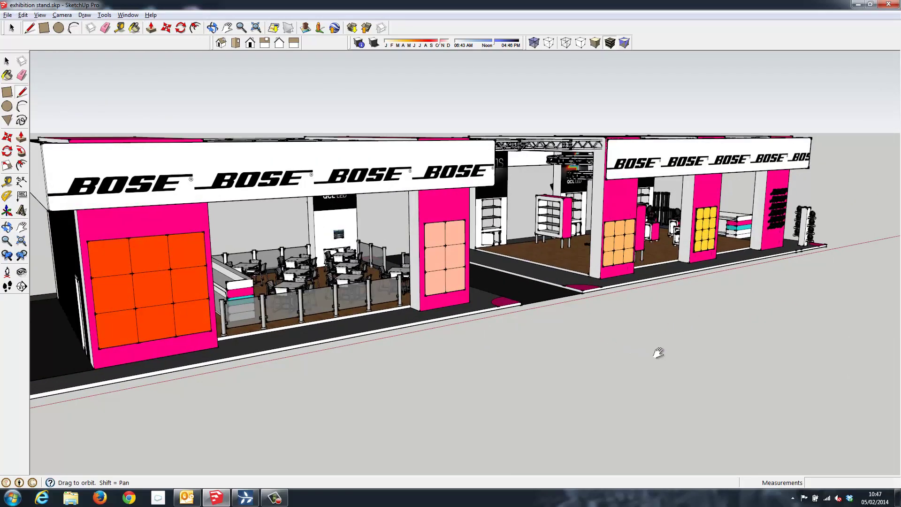
pyautogui.moveTo(609, 347); pyautogui.dragTo(655, 354, button='middle')
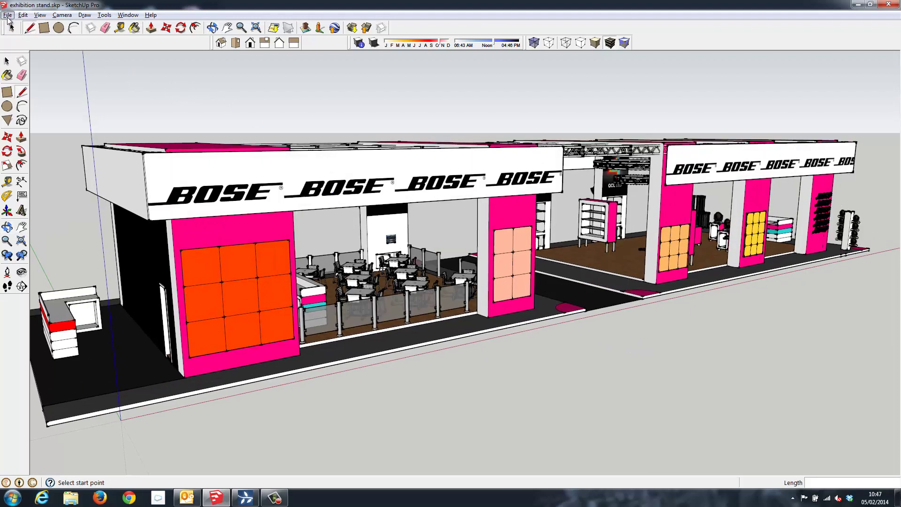
# Step: Export the model as COLLADA file 'exhibition stand.dae' to the Desktop
pyautogui.click(8, 16)
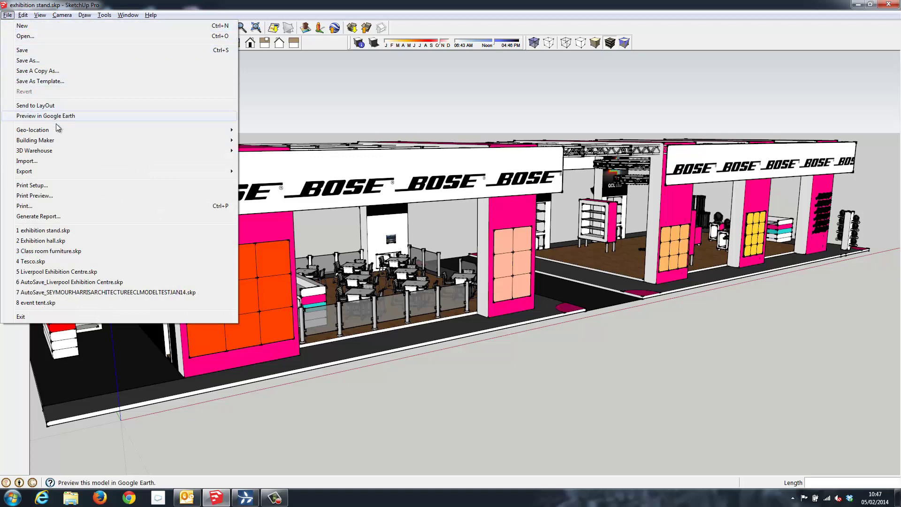
pyautogui.moveTo(24, 172)
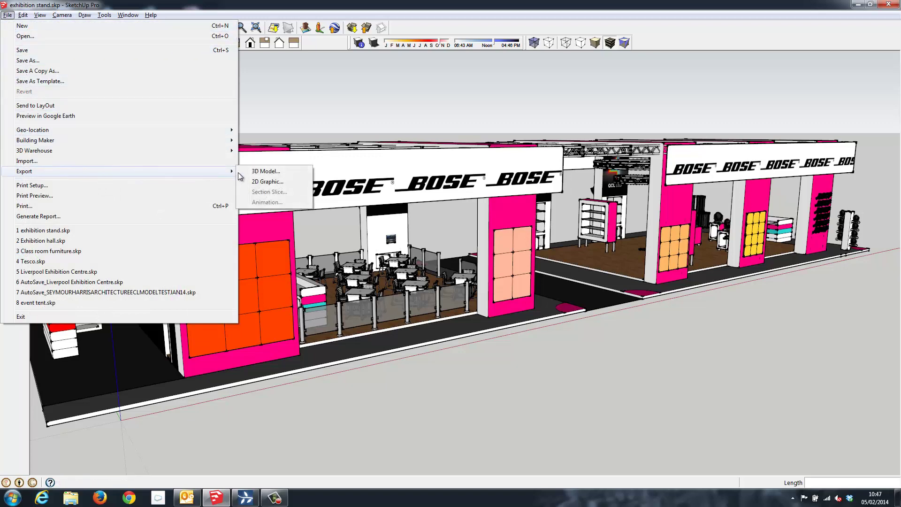
pyautogui.click(278, 172)
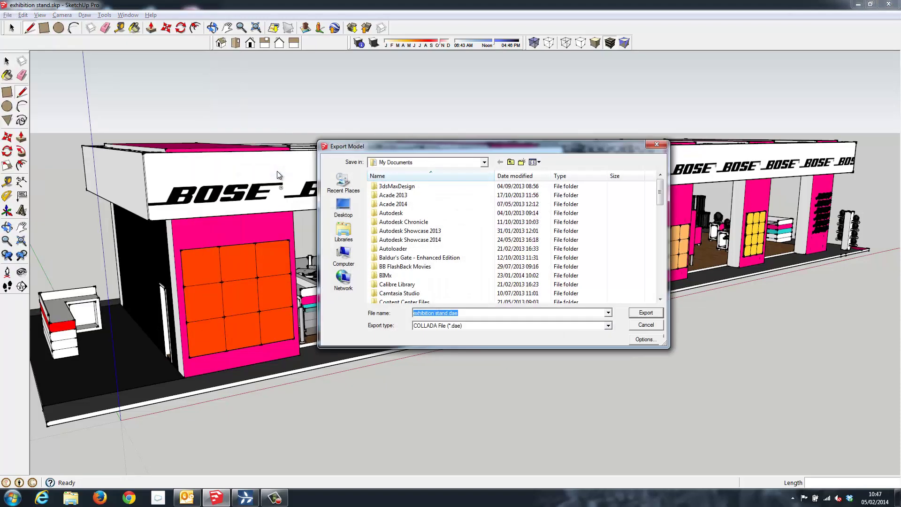
pyautogui.click(540, 326)
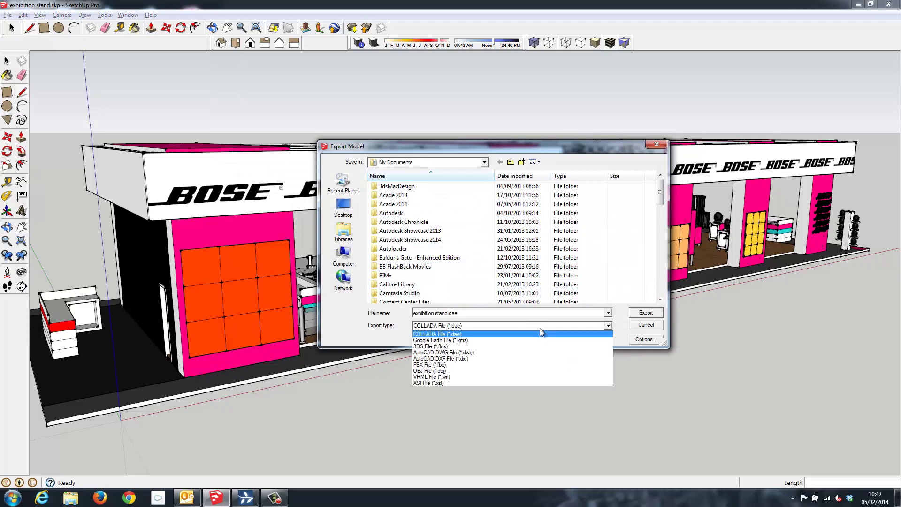
pyautogui.click(538, 335)
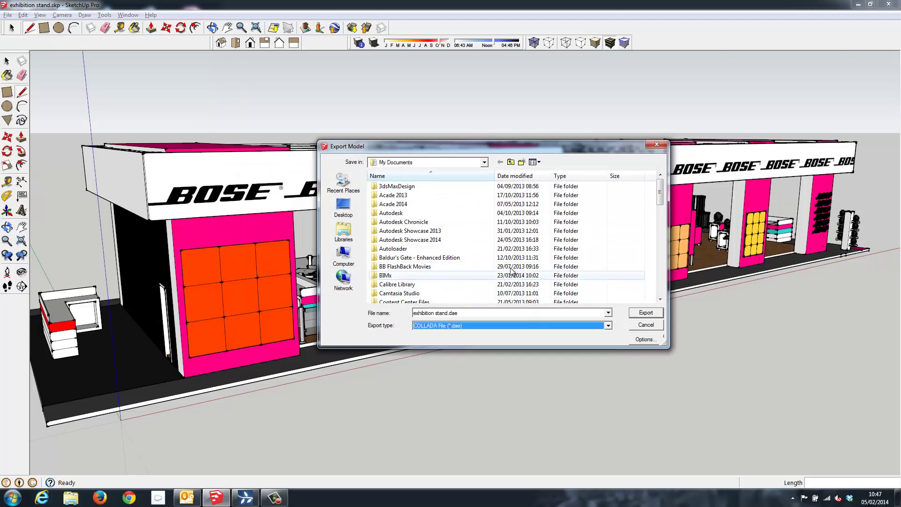
pyautogui.click(345, 211)
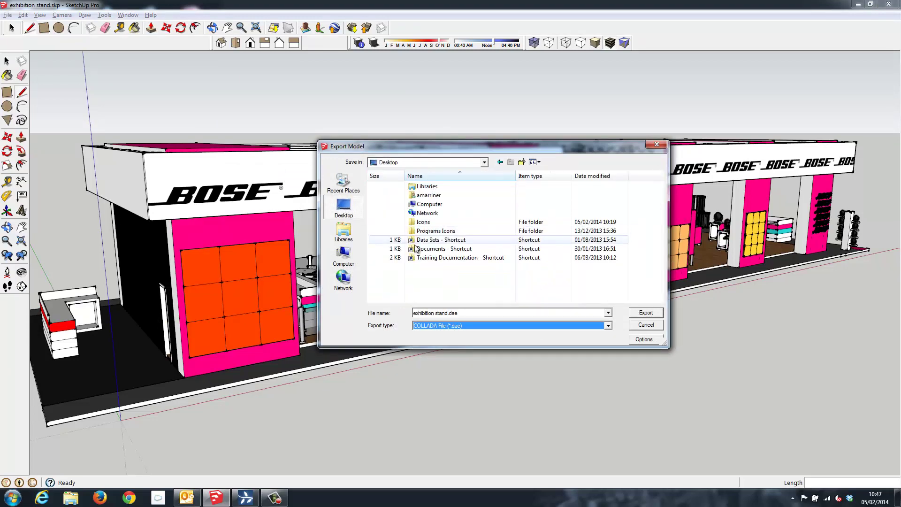
pyautogui.click(653, 315)
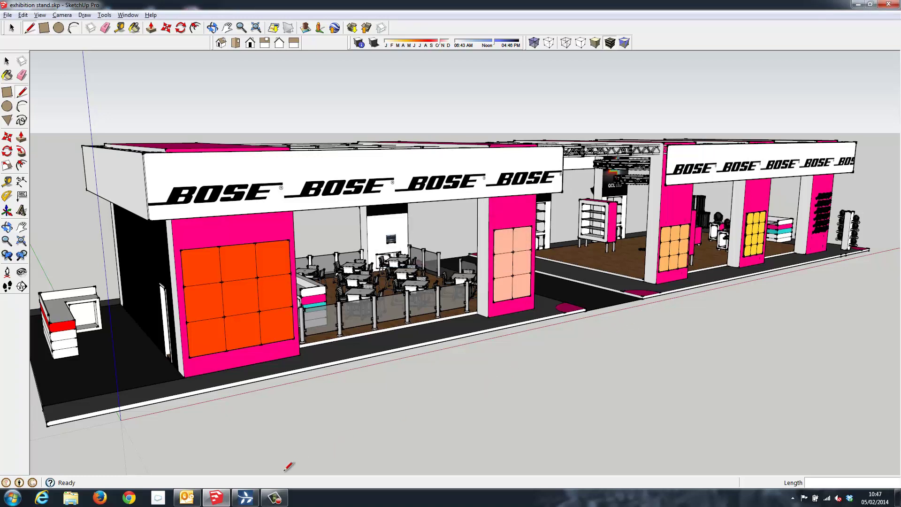
# Step: Switch to Lumion and load the saved empty dark hall scene
pyautogui.click(245, 497)
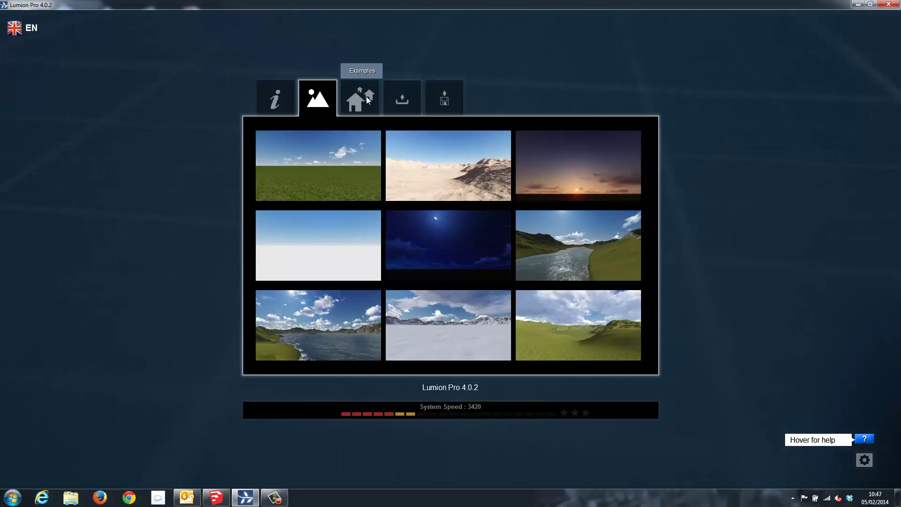
pyautogui.click(395, 104)
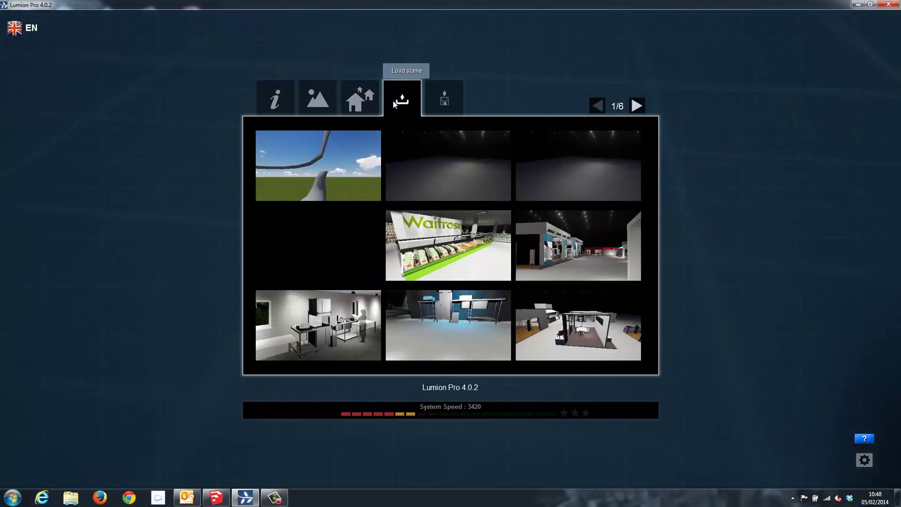
pyautogui.moveTo(448, 165)
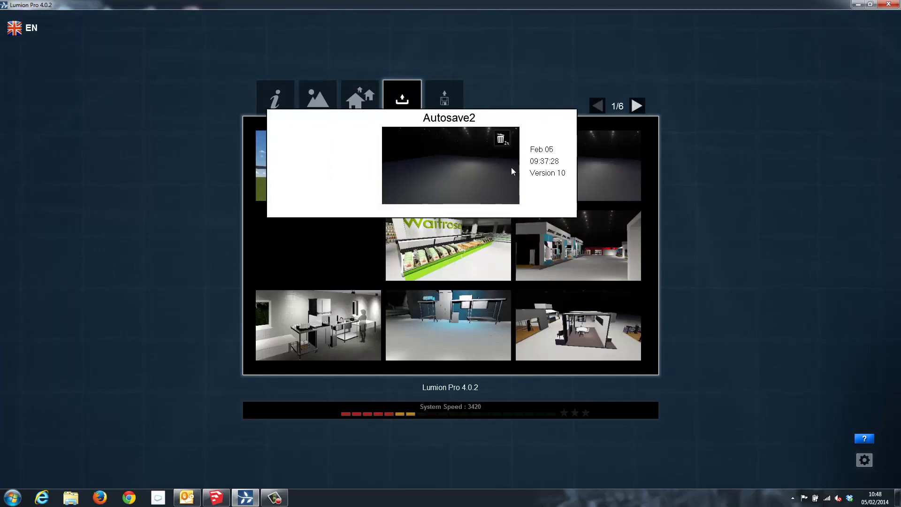
pyautogui.click(574, 170)
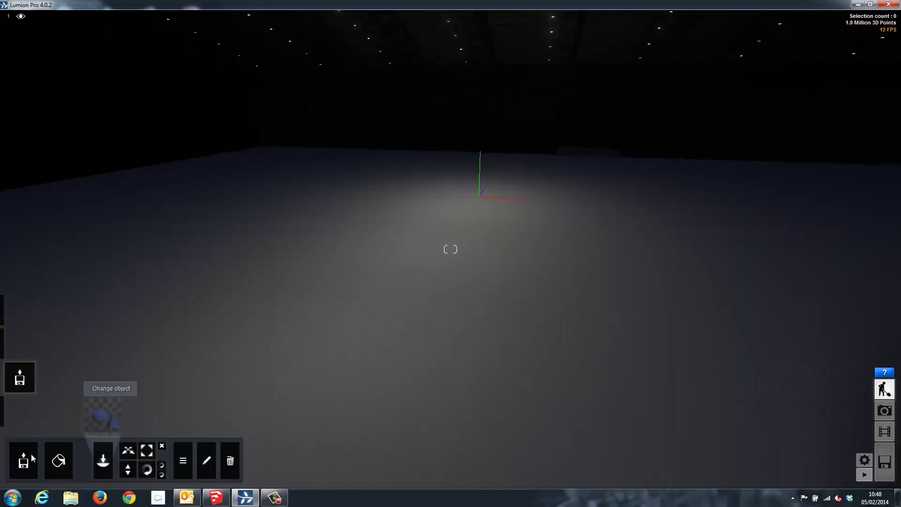
# Step: Import 'exhibition stand.dae' from the Desktop as a new Lumion model
pyautogui.click(24, 460)
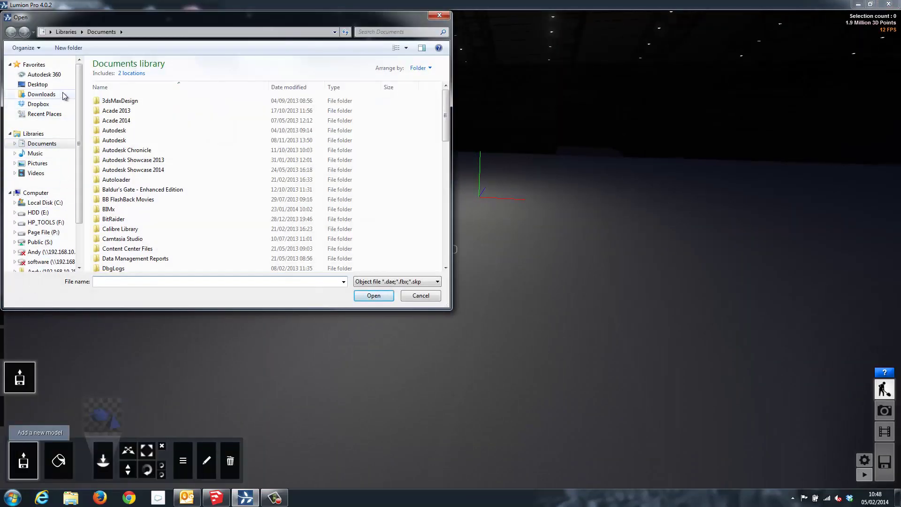
pyautogui.click(63, 86)
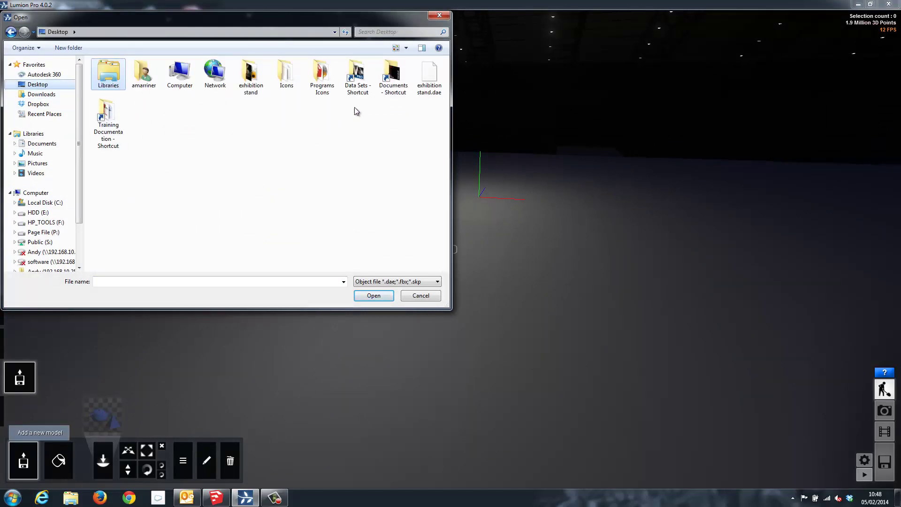
pyautogui.click(441, 85)
pyautogui.click(384, 292)
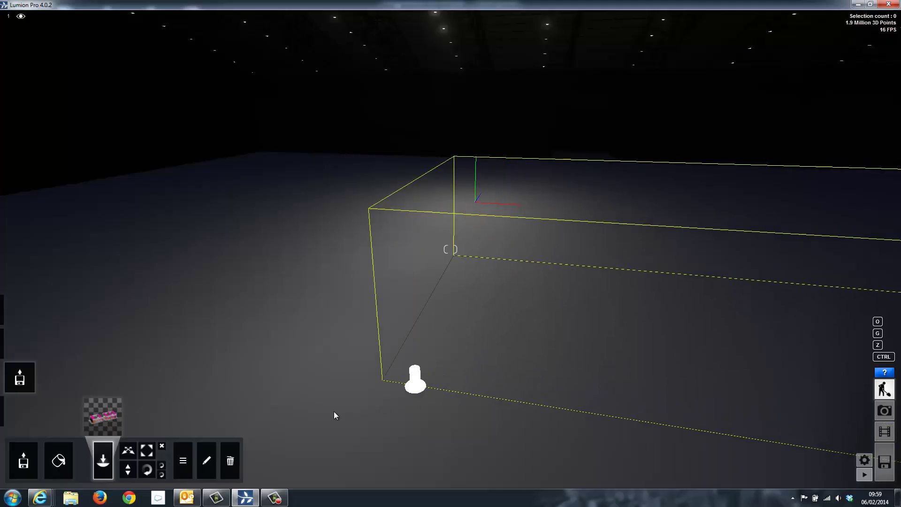
# Step: Place the BOSE booth on the hall floor, turn it around its base and enlarge it
pyautogui.moveTo(334, 416); pyautogui.dragTo(256, 410)
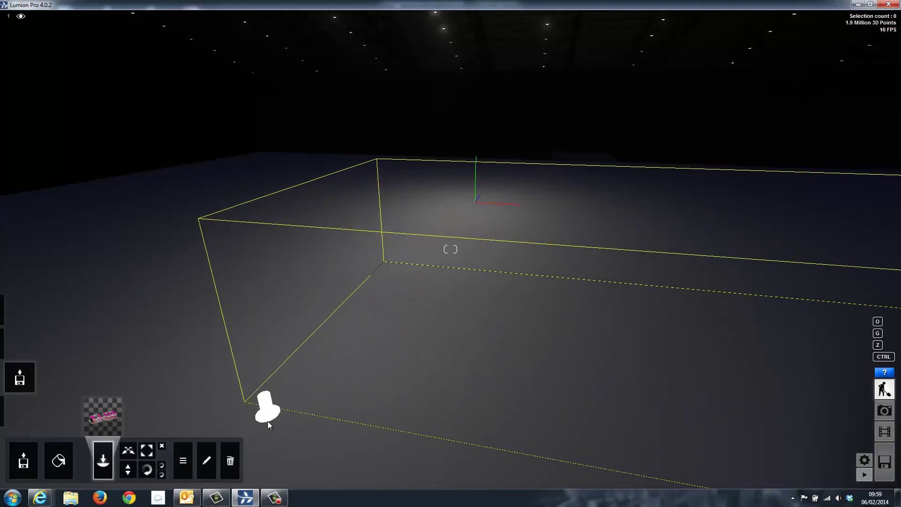
pyautogui.click(255, 410)
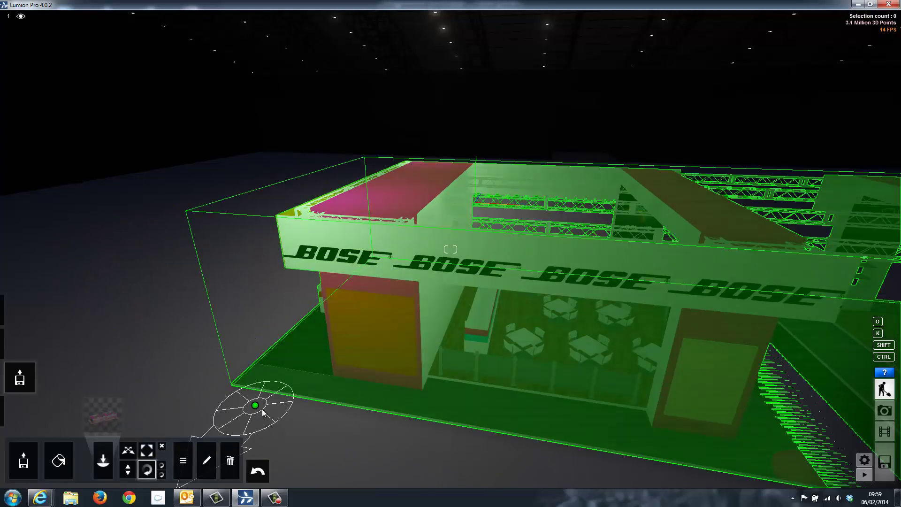
pyautogui.moveTo(263, 413); pyautogui.dragTo(333, 408)
pyautogui.scroll(-5, 465, 389)
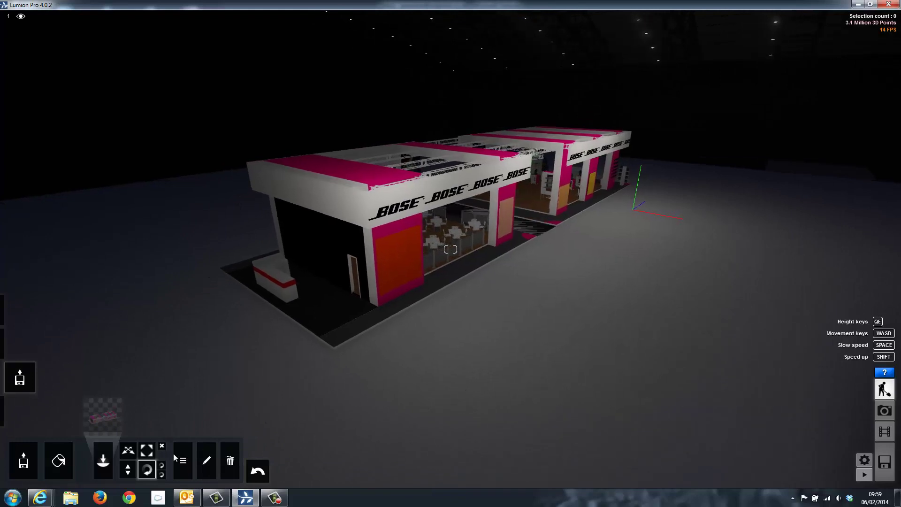
pyautogui.click(130, 452)
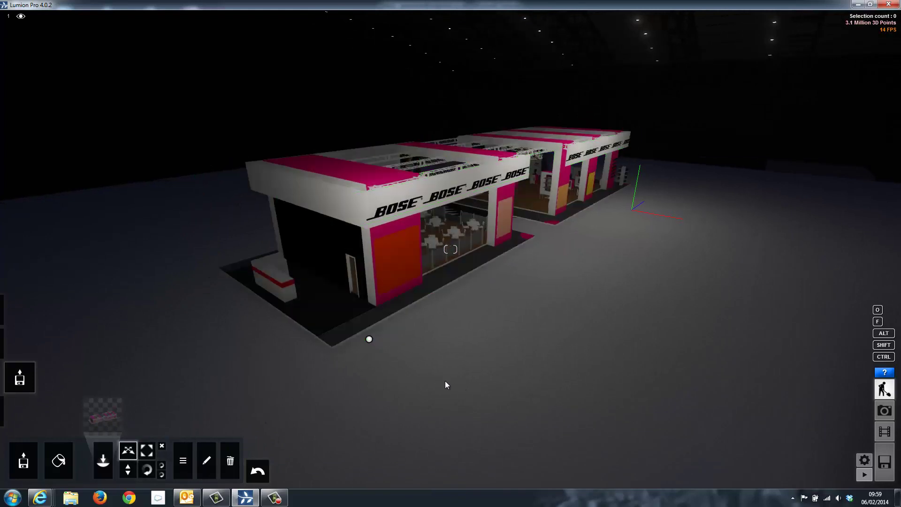
pyautogui.moveTo(369, 339); pyautogui.dragTo(468, 397)
# Step: Fly the camera in close to the front of the booth
pyautogui.press('d')
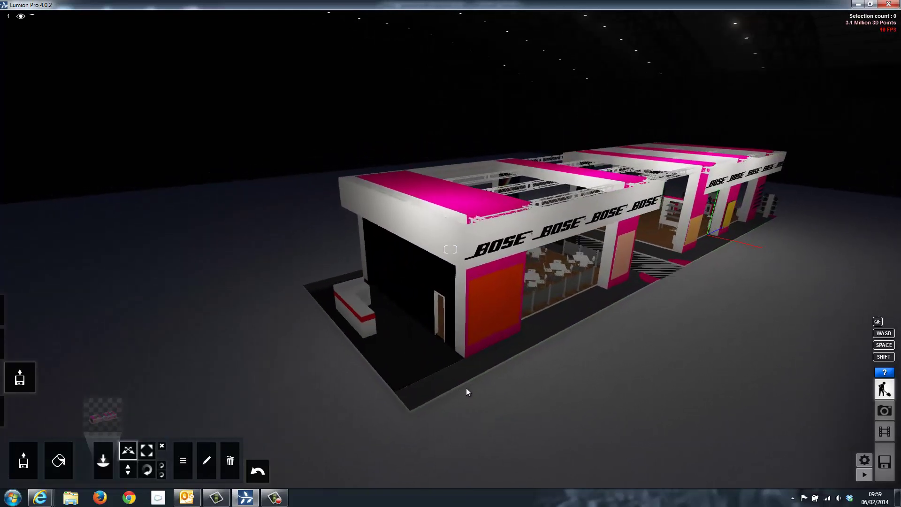
pyautogui.click(127, 469)
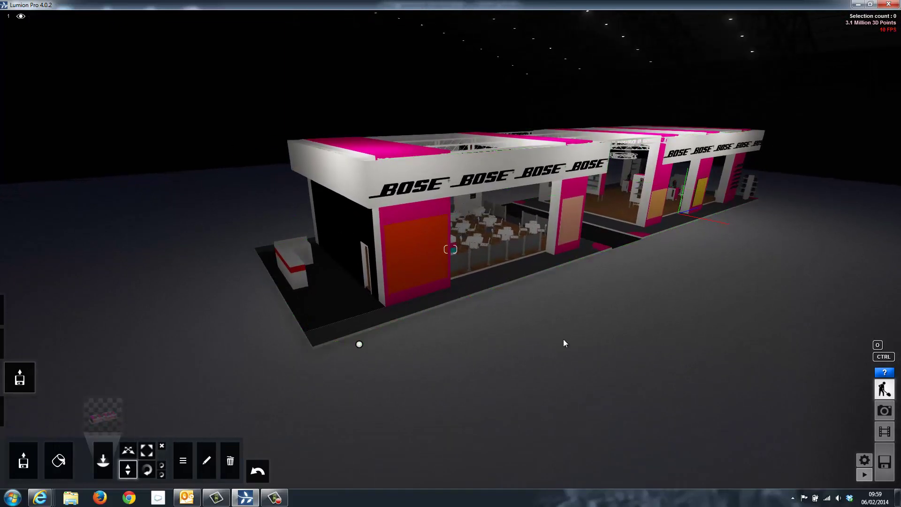
pyautogui.press('w')
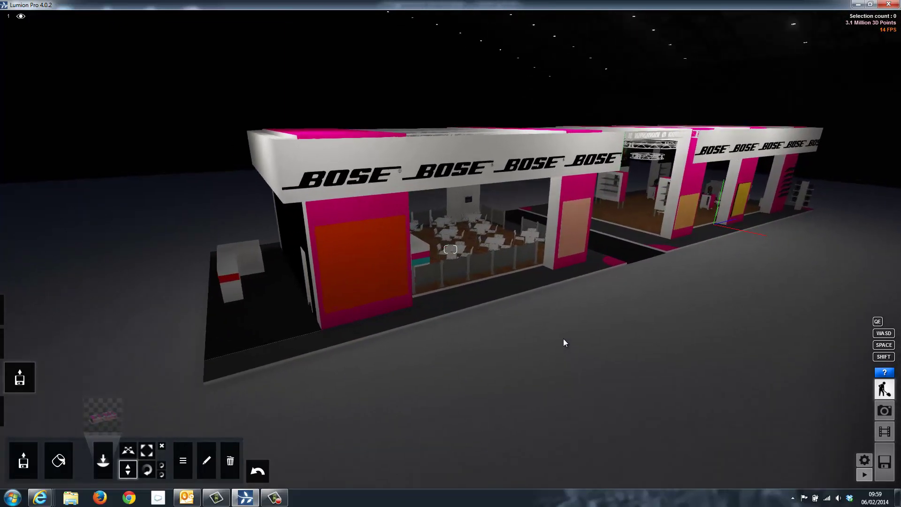
pyautogui.press('w')
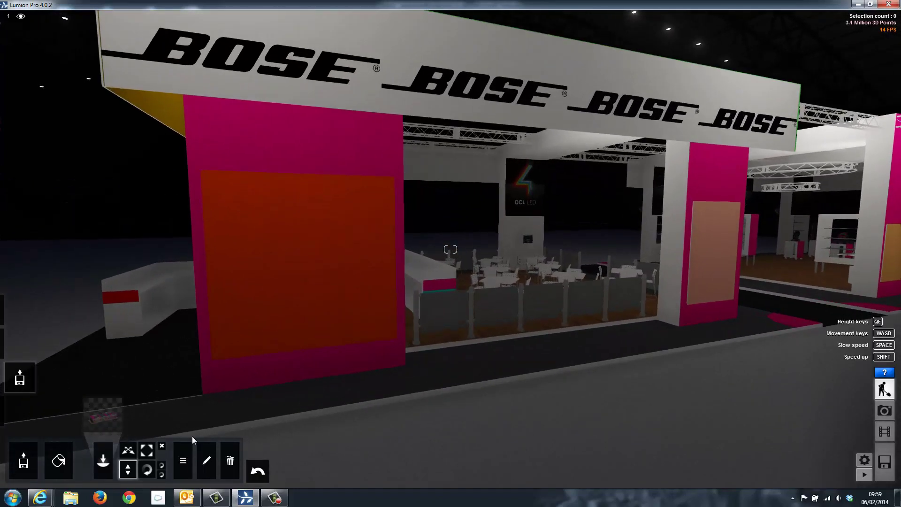
# Step: Give the booth's glass panels a Glass material with transparency 0.7
pyautogui.click(63, 463)
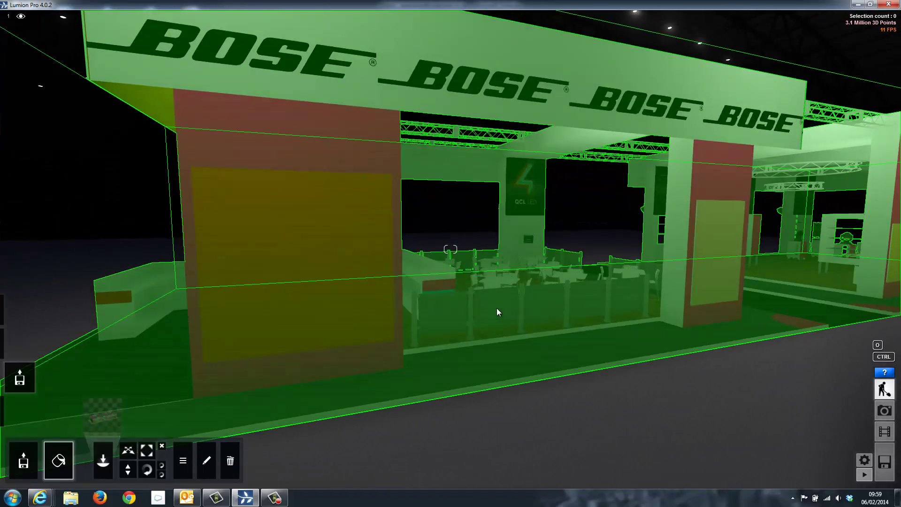
pyautogui.click(497, 311)
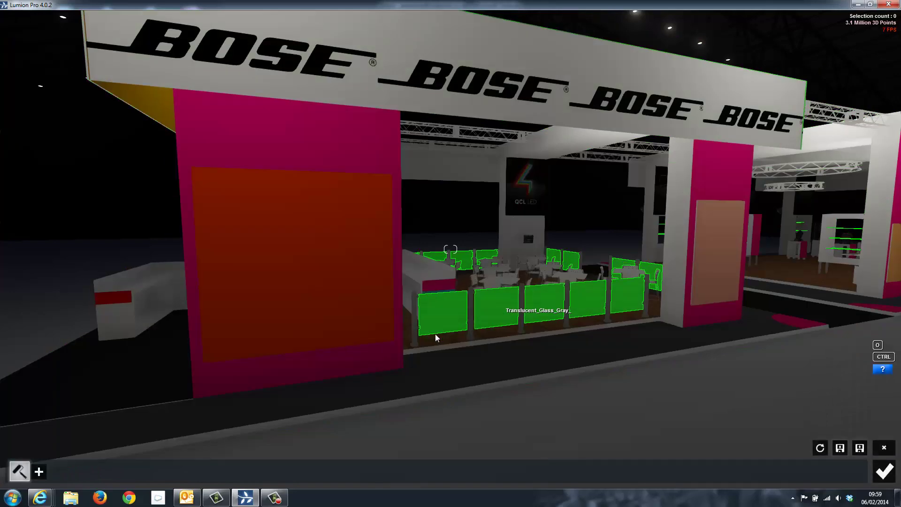
pyautogui.click(39, 471)
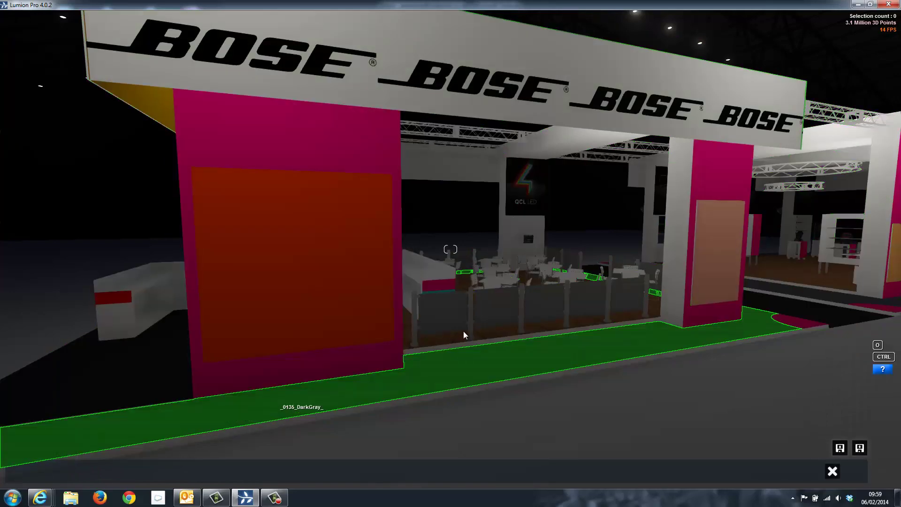
pyautogui.click(500, 311)
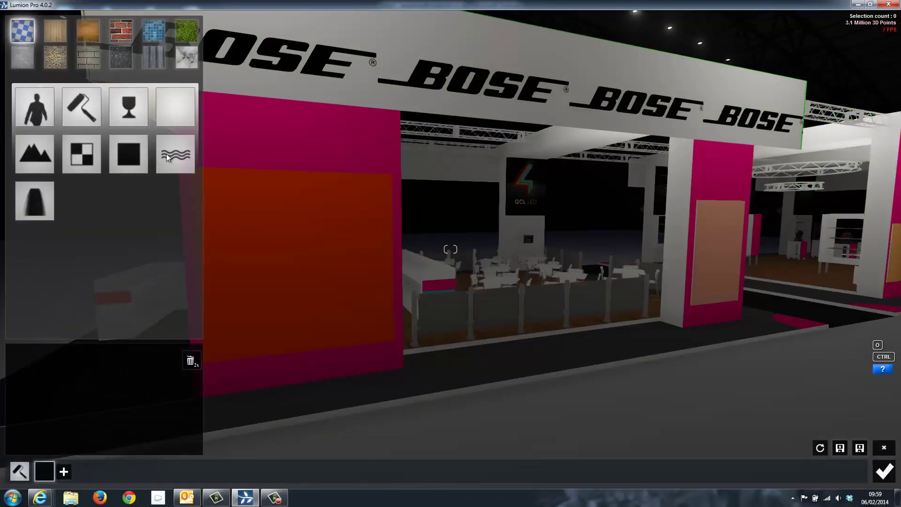
pyautogui.click(130, 107)
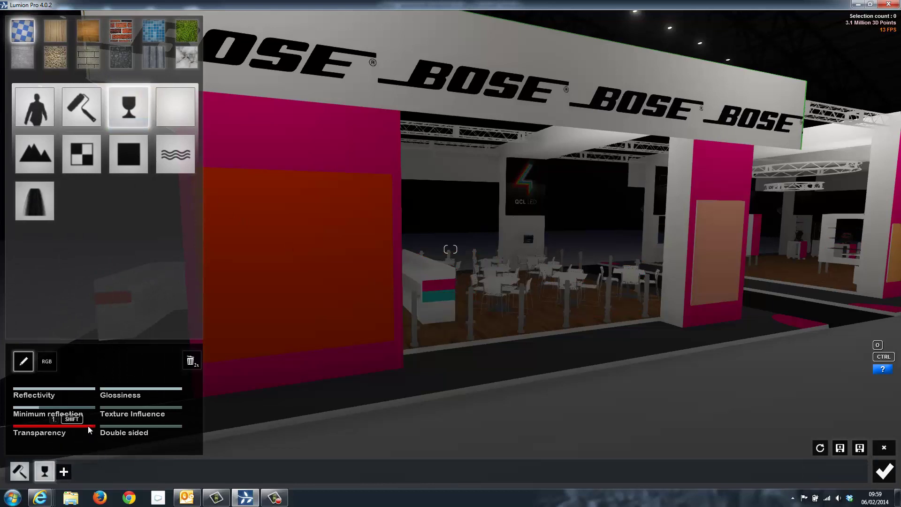
pyautogui.moveTo(89, 429); pyautogui.dragTo(84, 430)
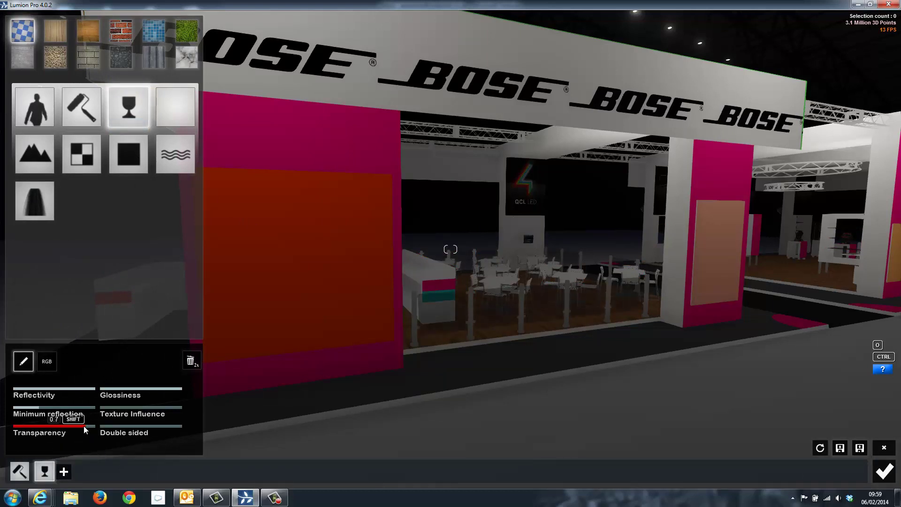
# Step: Give the outer wall panels a plain Color material set to blue
pyautogui.click(65, 473)
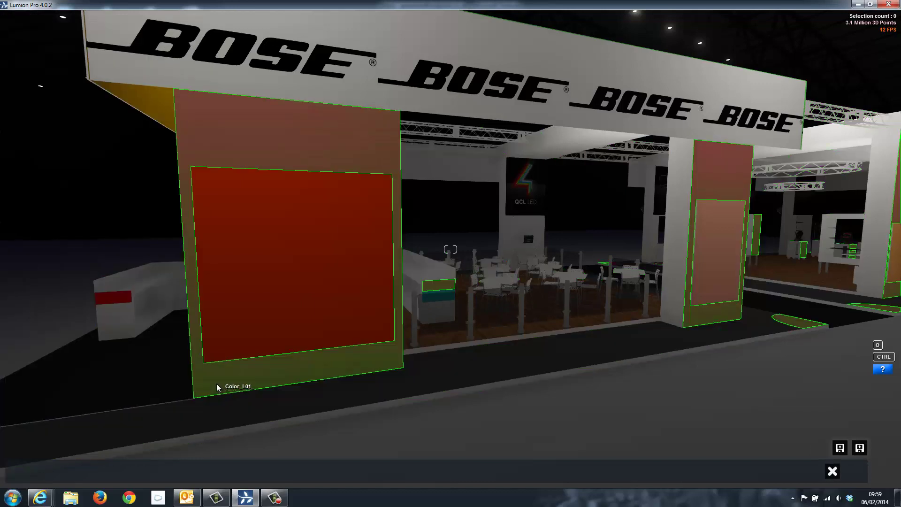
pyautogui.click(217, 386)
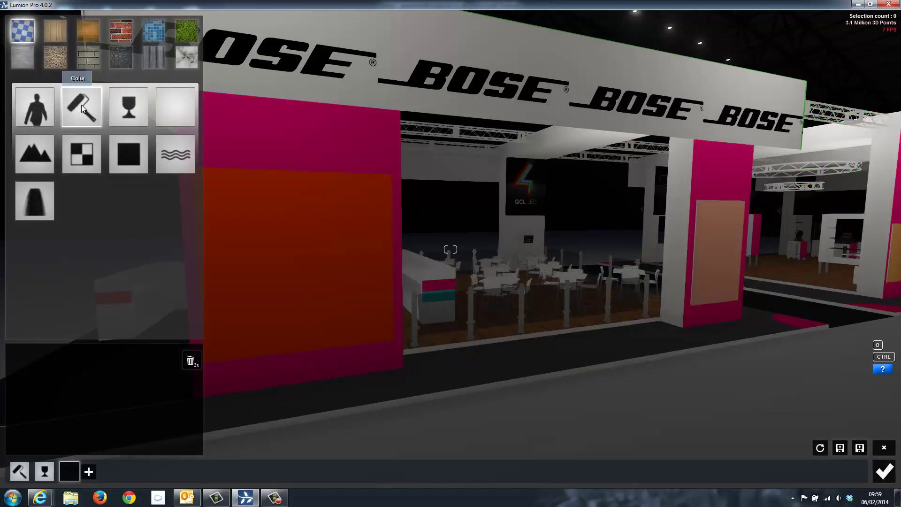
pyautogui.click(81, 106)
pyautogui.click(99, 367)
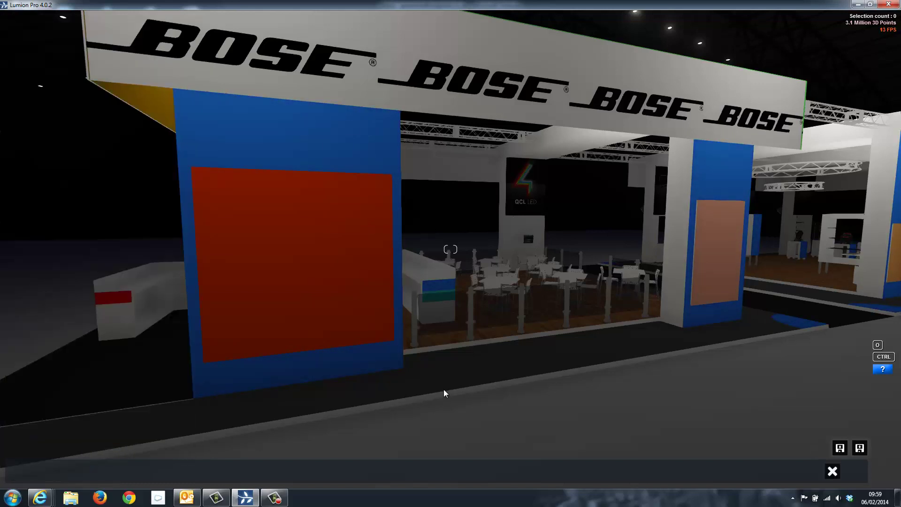
# Step: Give the aisle floor between the booths the Wood_Floor material
pyautogui.press('w')
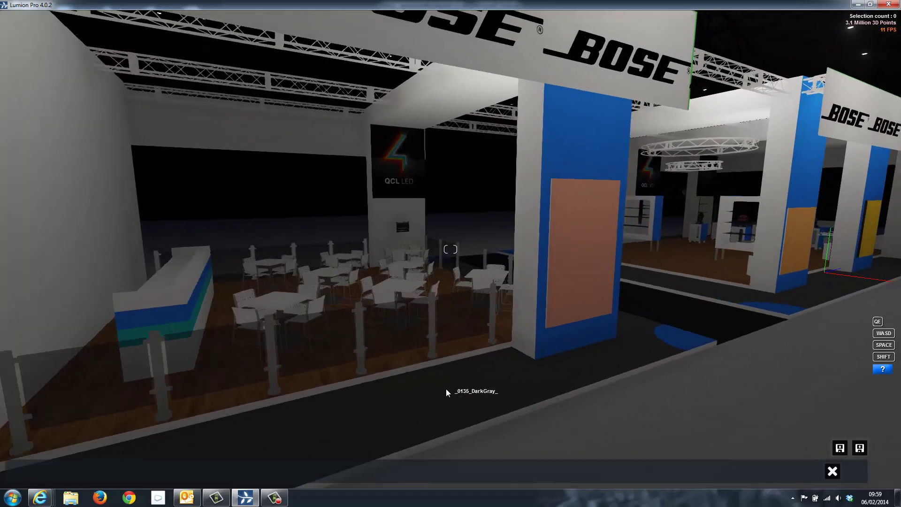
pyautogui.moveTo(445, 388); pyautogui.dragTo(446, 364, button='right')
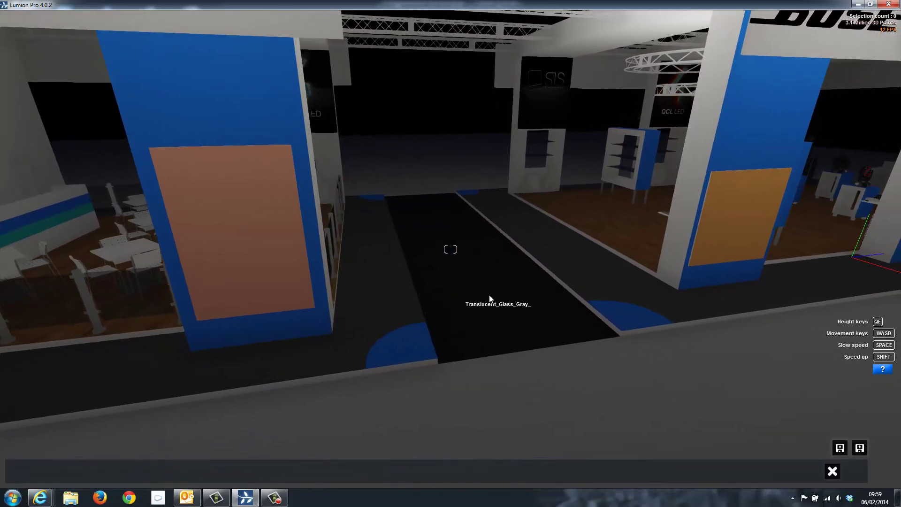
pyautogui.click(490, 300)
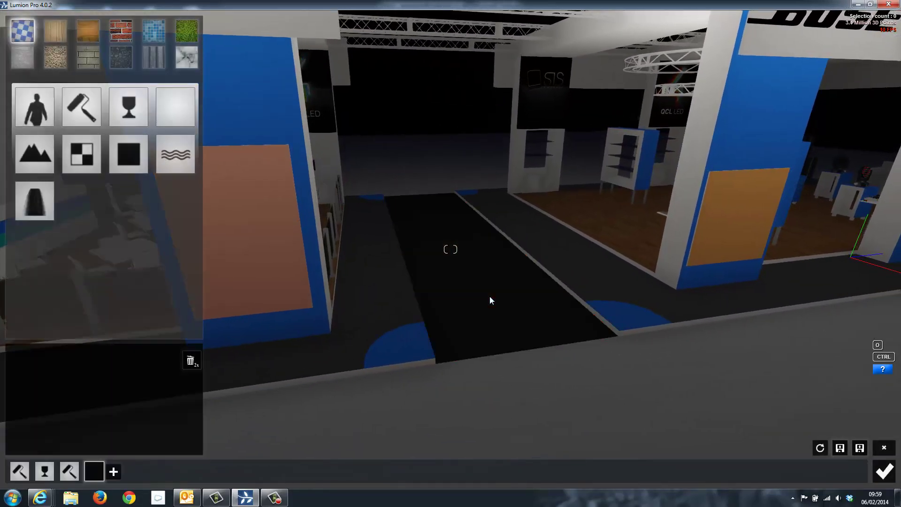
pyautogui.click(95, 42)
pyautogui.click(170, 106)
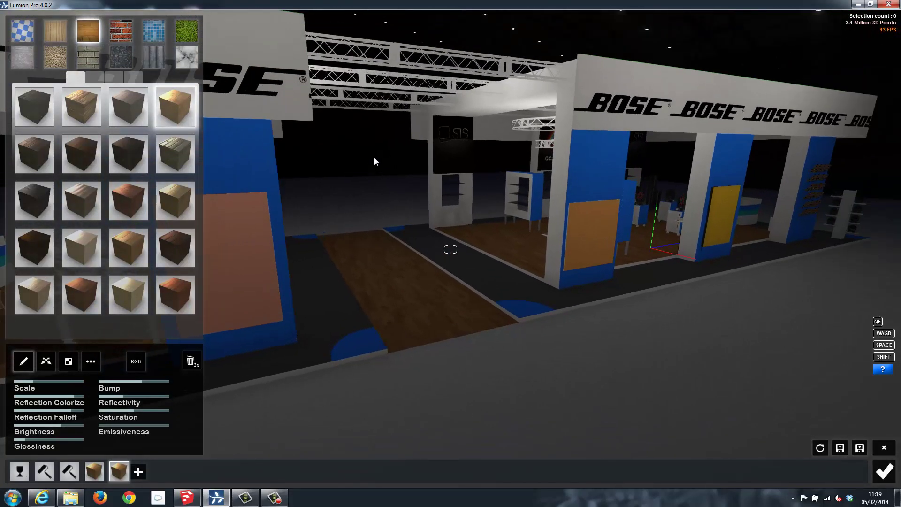
# Step: Confirm the material changes and fly out over the empty hall floor
pyautogui.press('s')
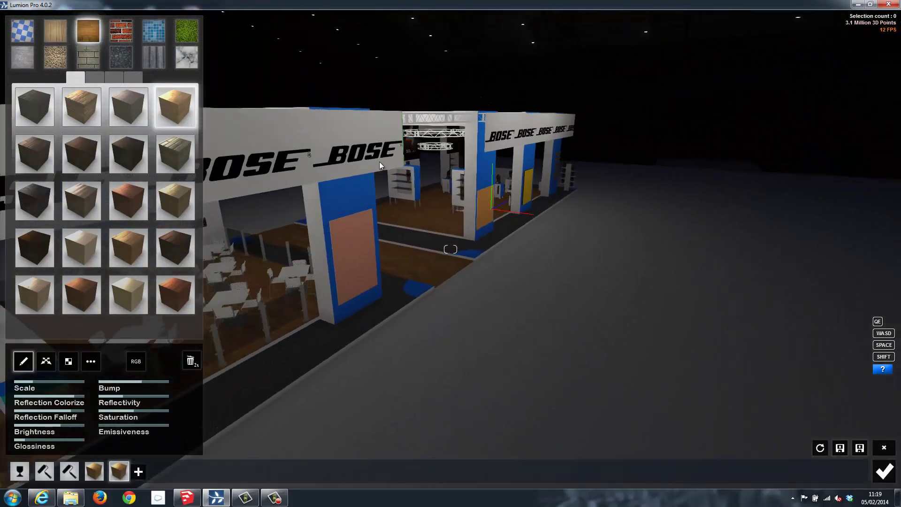
pyautogui.press('w')
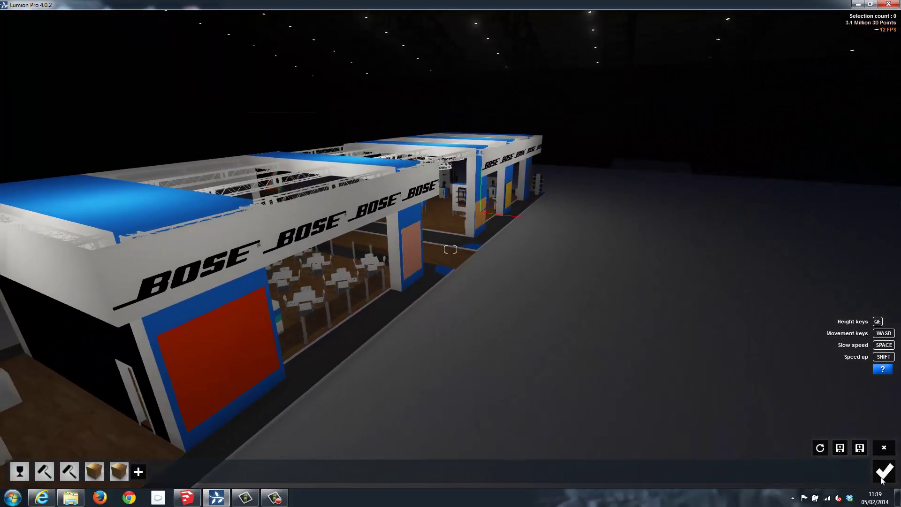
pyautogui.click(883, 473)
pyautogui.press('d')
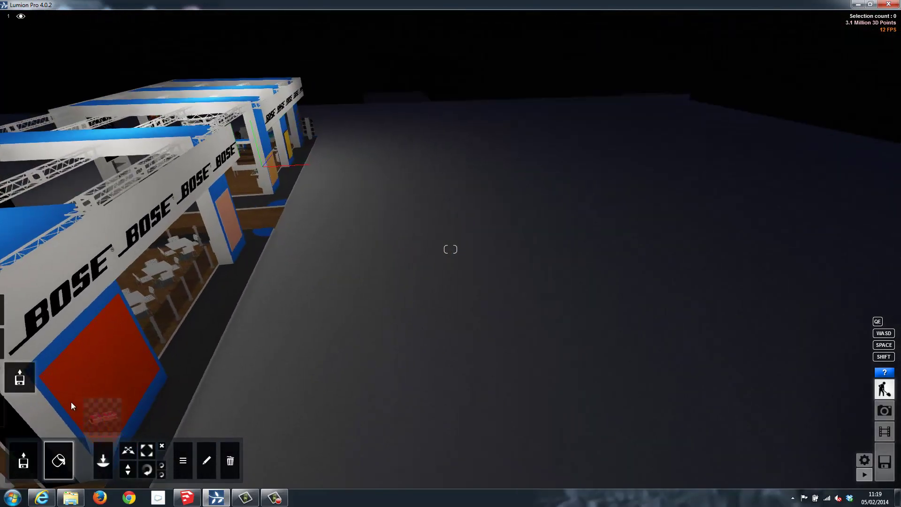
# Step: Place the exhibition stand BU4 and a second imported stand on the hall floor
pyautogui.click(109, 420)
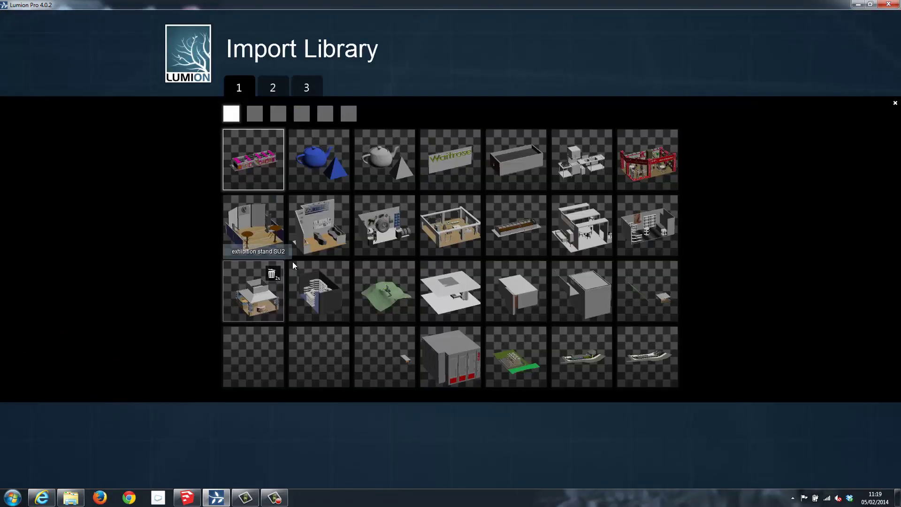
pyautogui.click(571, 248)
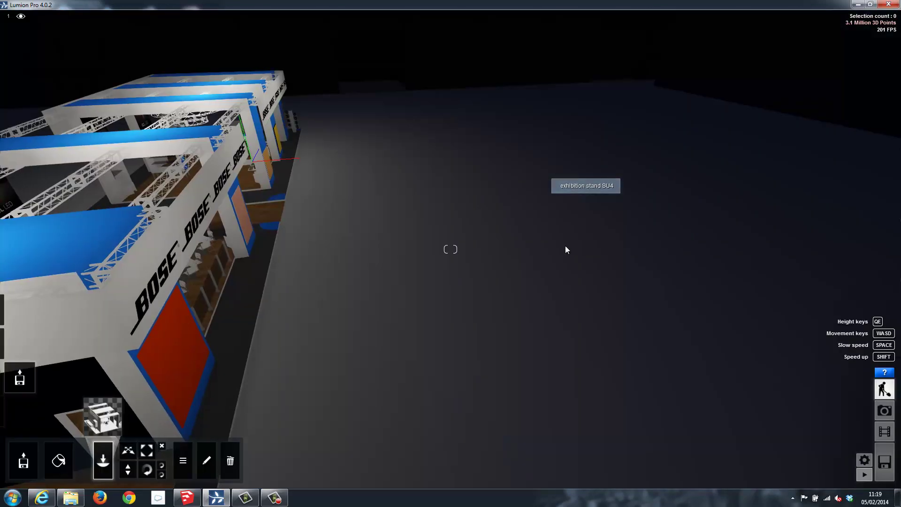
pyautogui.click(322, 117)
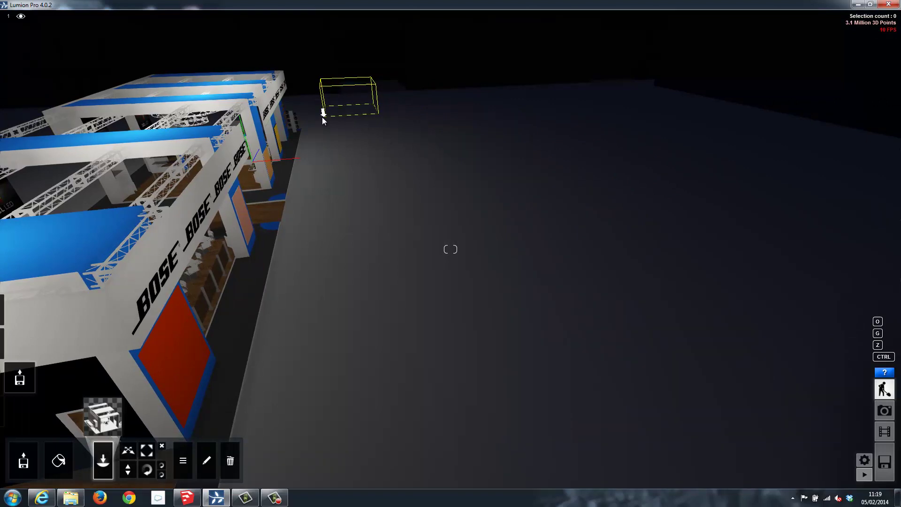
pyautogui.click(109, 427)
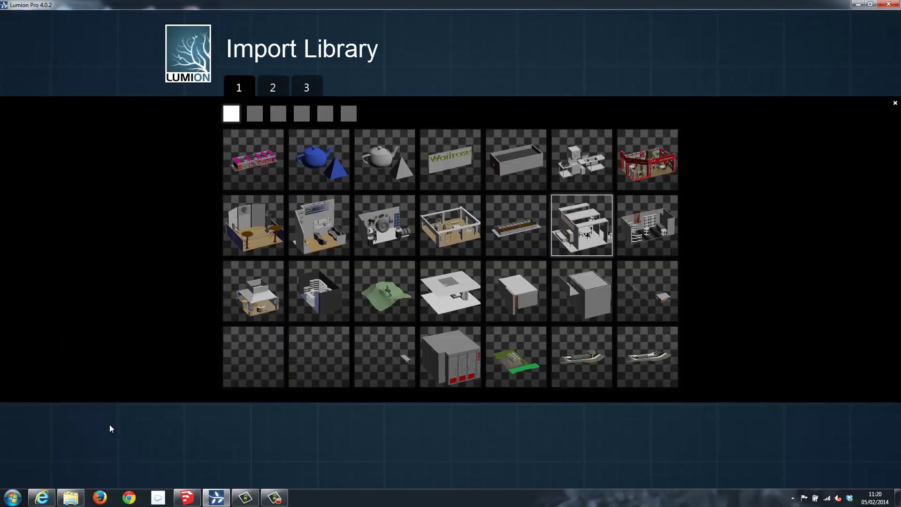
pyautogui.click(444, 241)
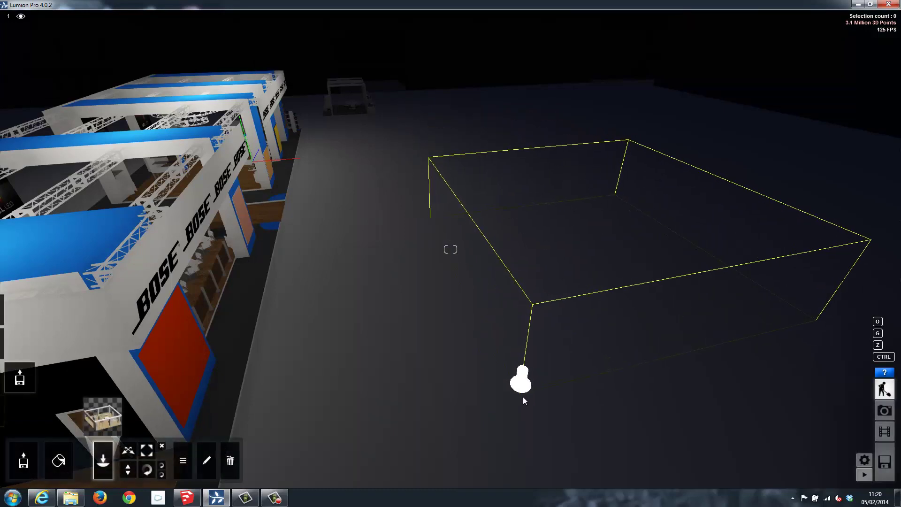
pyautogui.click(558, 422)
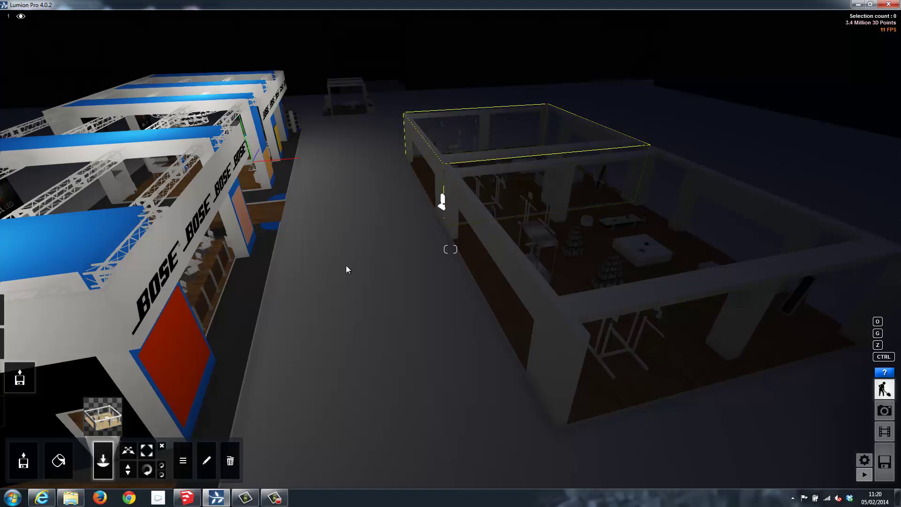
# Step: Place two red booths on the floor and move them into position
pyautogui.click(103, 417)
pyautogui.click(453, 357)
pyautogui.moveTo(397, 329); pyautogui.dragTo(241, 349, button='right')
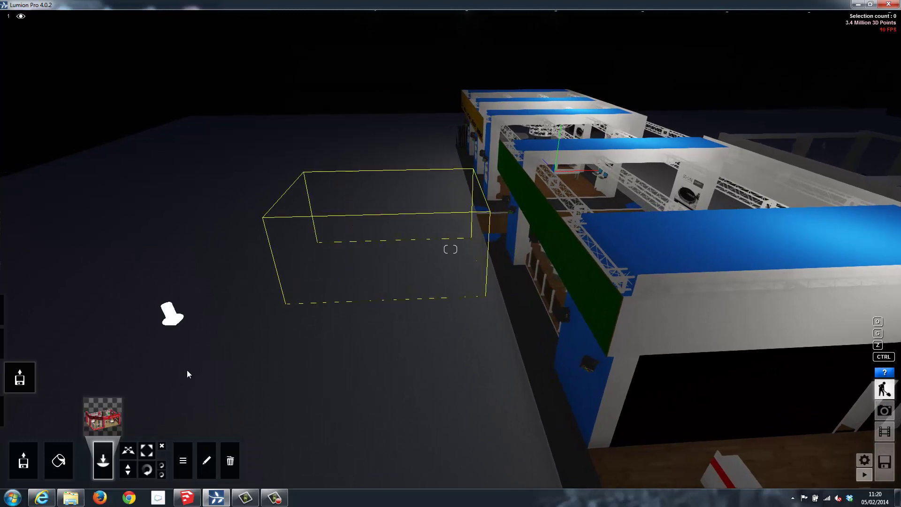
pyautogui.click(190, 372)
pyautogui.click(207, 257)
pyautogui.click(147, 470)
pyautogui.moveTo(189, 373); pyautogui.dragTo(232, 373)
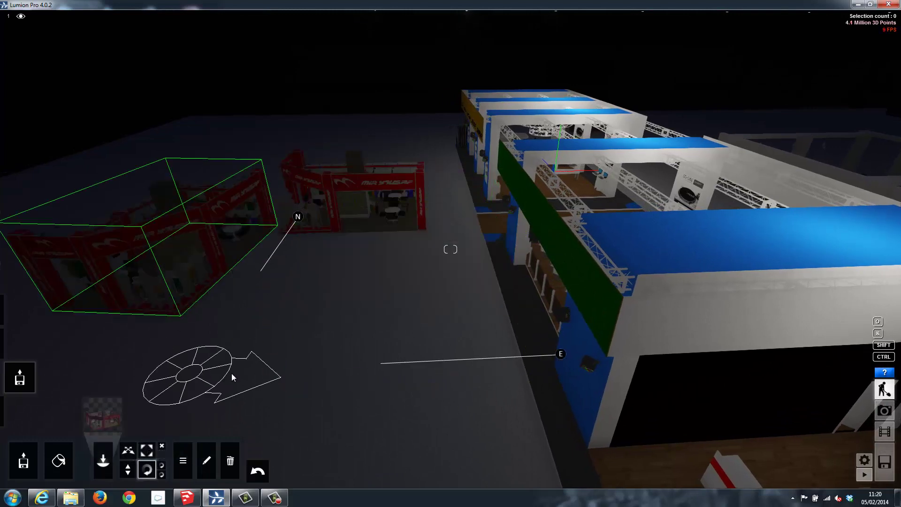
pyautogui.moveTo(206, 257); pyautogui.dragTo(159, 264)
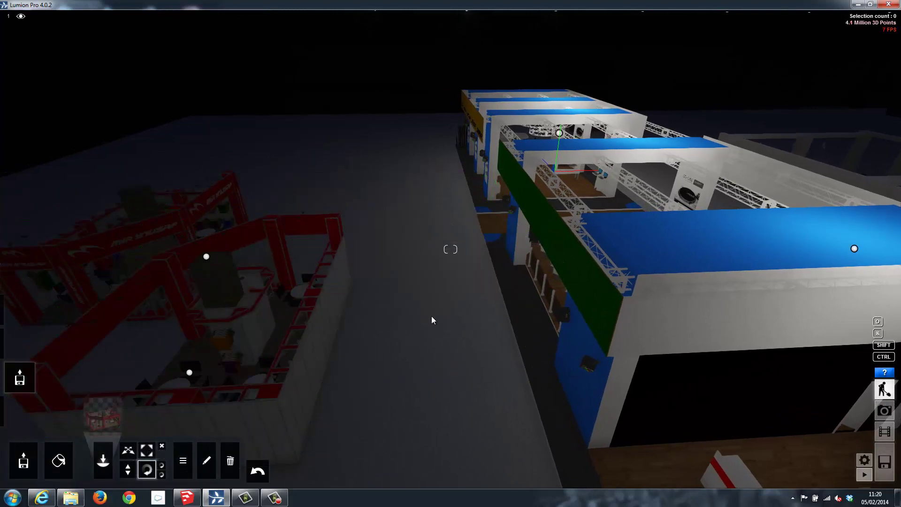
pyautogui.moveTo(423, 315); pyautogui.dragTo(272, 447, button='right')
pyautogui.moveTo(366, 317)
pyautogui.mouseDown()
pyautogui.moveTo(366, 258)
pyautogui.moveTo(407, 168)
pyautogui.moveTo(412, 189)
pyautogui.mouseUp()
# Step: Place two grey boxes with red doors side by side on an empty floor area
pyautogui.click(111, 417)
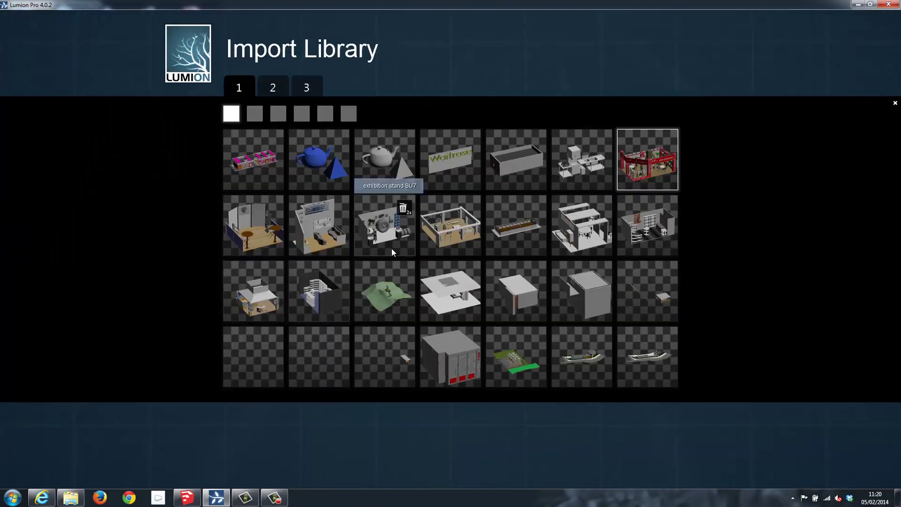
pyautogui.click(463, 348)
pyautogui.press('a')
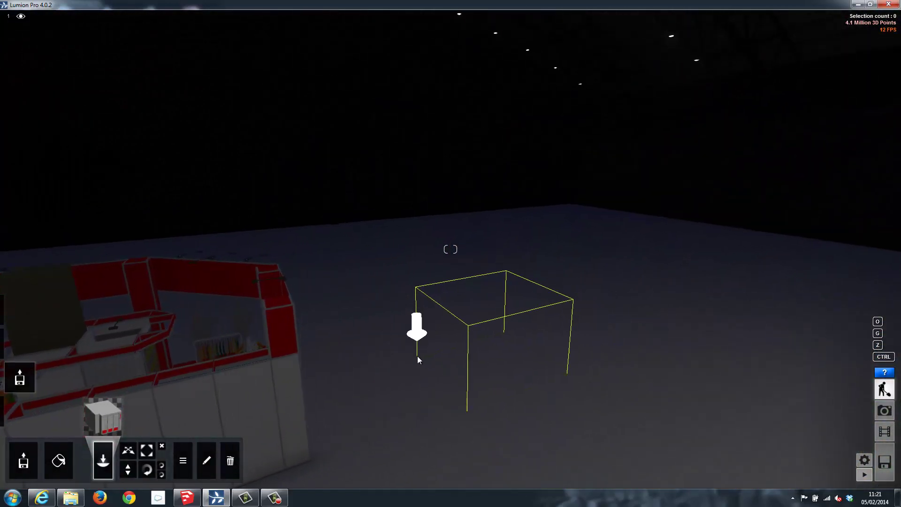
pyautogui.click(418, 356)
pyautogui.moveTo(538, 329); pyautogui.dragTo(468, 327, button='right')
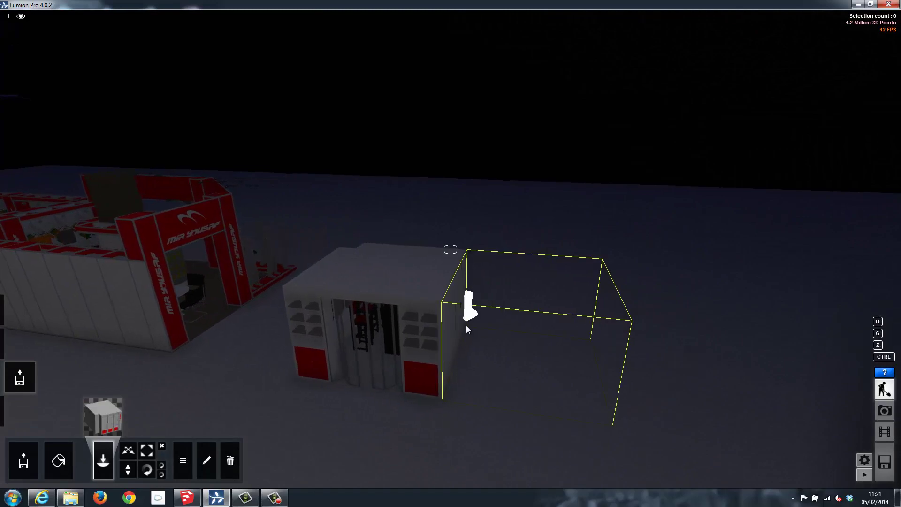
pyautogui.click(465, 325)
# Step: Place the exhibition stand BU7 in another area and fly back to the Bose stand
pyautogui.press('s')
pyautogui.press('d')
pyautogui.press('s')
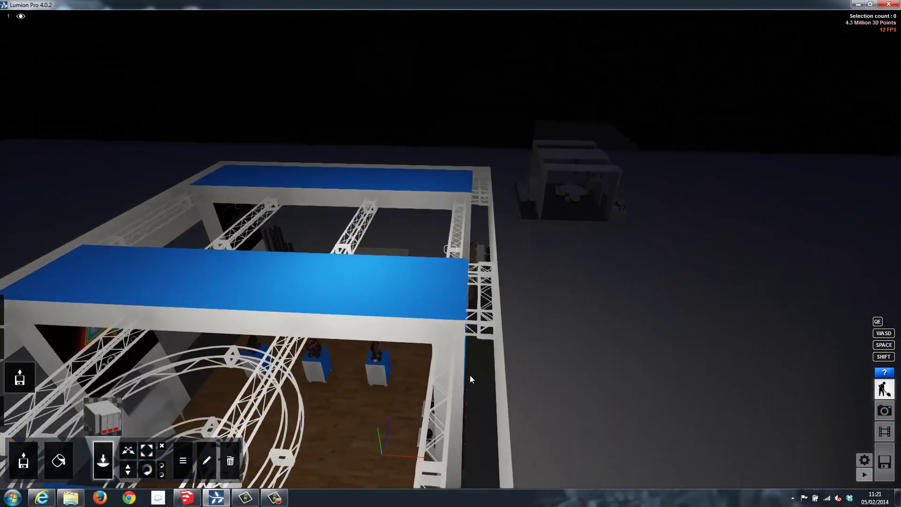
pyautogui.press('d')
pyautogui.click(103, 415)
pyautogui.click(337, 375)
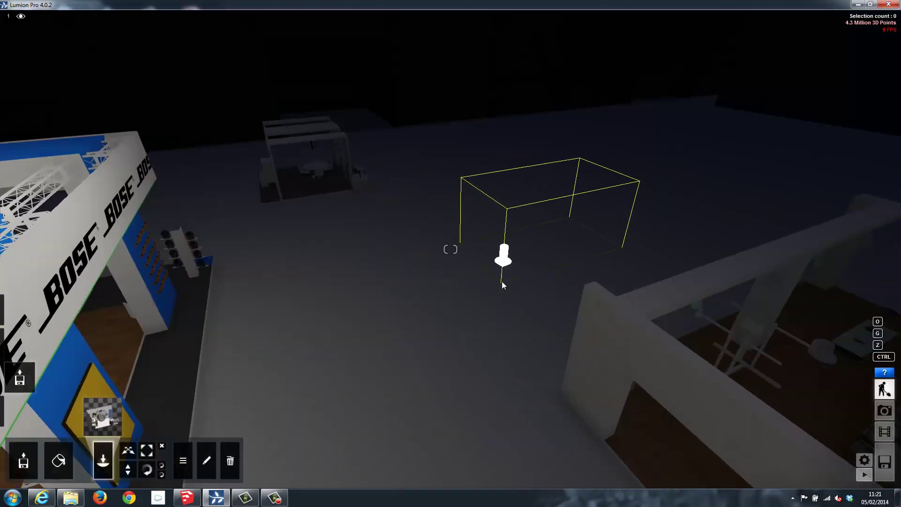
pyautogui.click(501, 281)
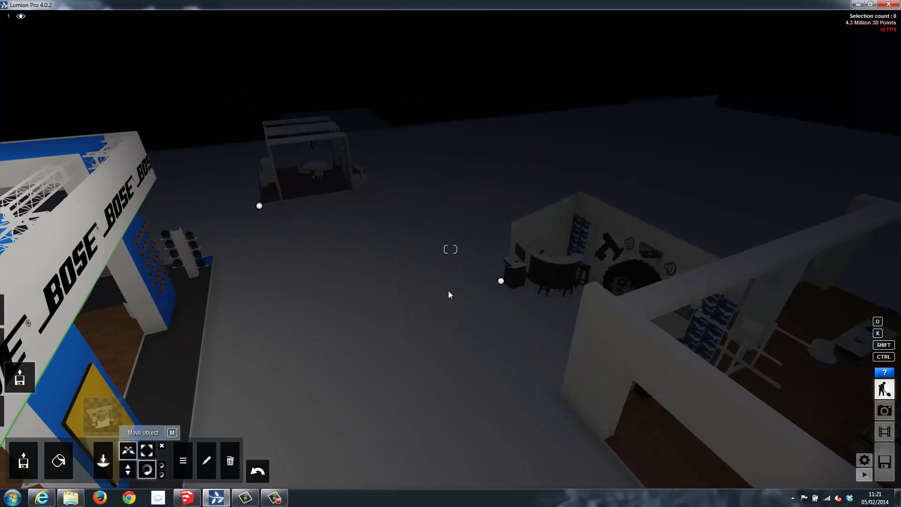
pyautogui.moveTo(493, 282); pyautogui.dragTo(438, 347, button='right')
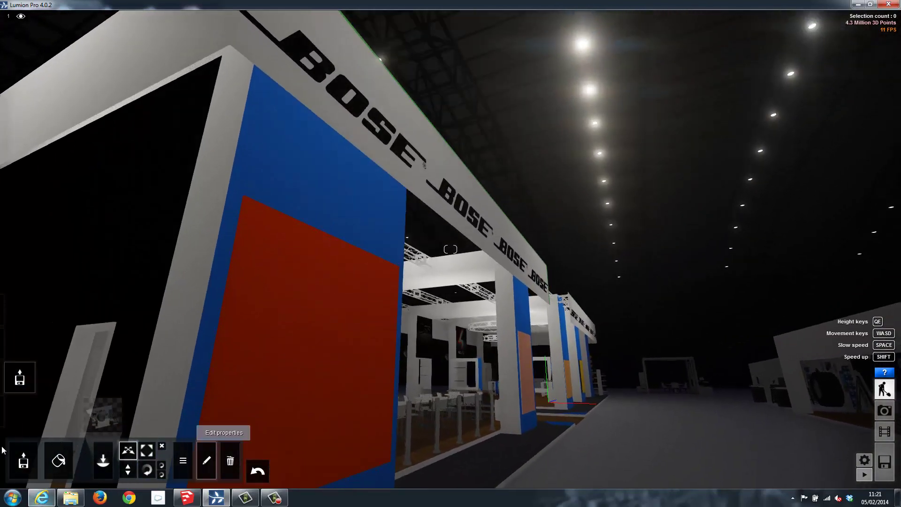
# Step: Choose a narrow spotlight from the lights library and place it on the truss
pyautogui.click(20, 410)
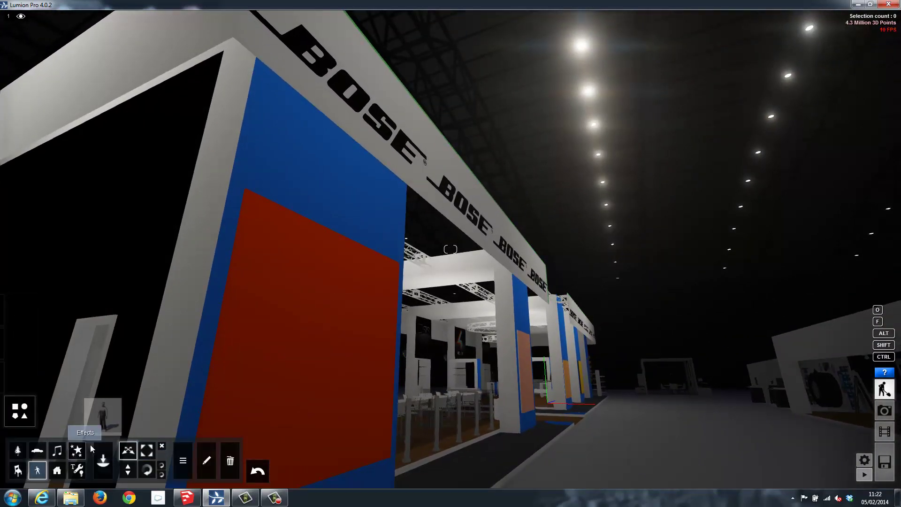
pyautogui.click(78, 471)
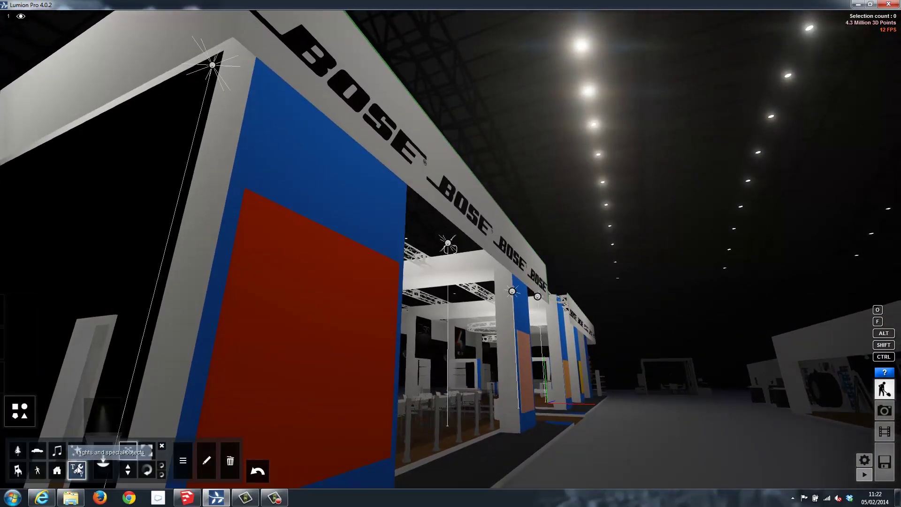
pyautogui.click(103, 421)
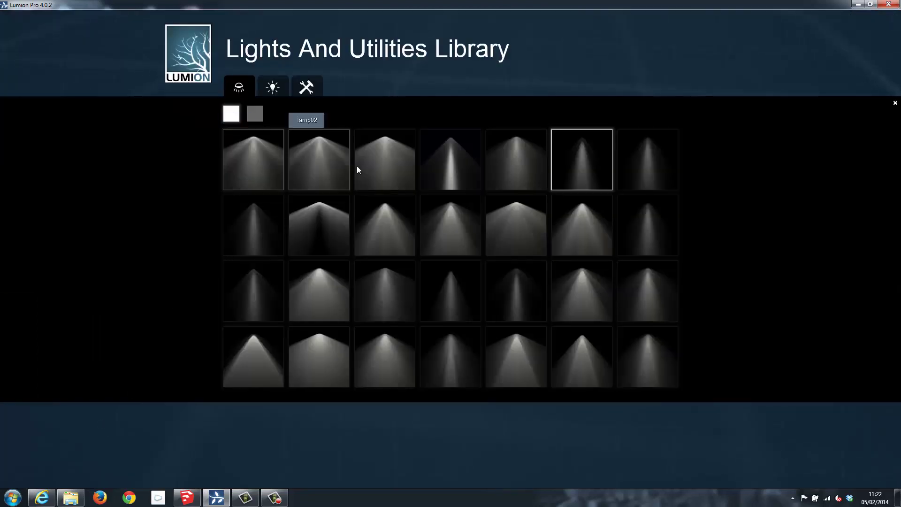
pyautogui.click(577, 174)
pyautogui.press('q')
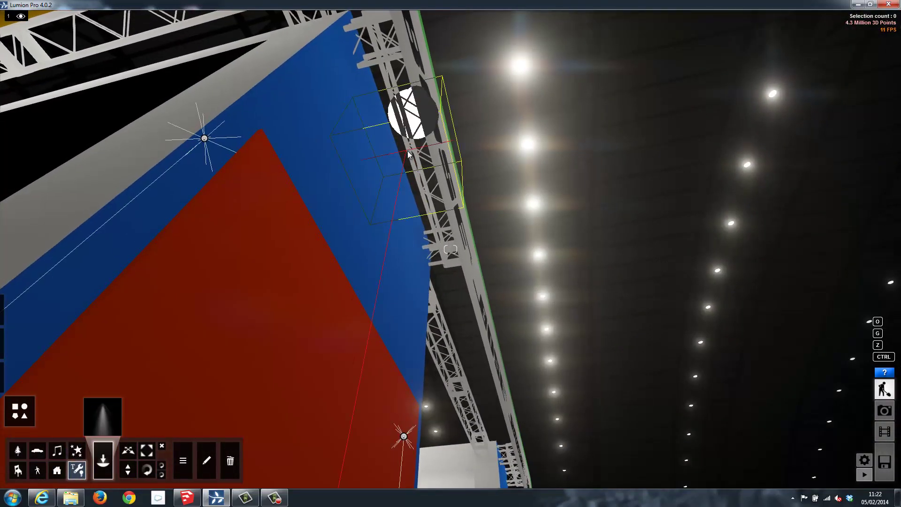
pyautogui.click(419, 179)
# Step: Place another spotlight at the top of the wall, ending the row of spots
pyautogui.moveTo(545, 296); pyautogui.dragTo(296, 243, button='right')
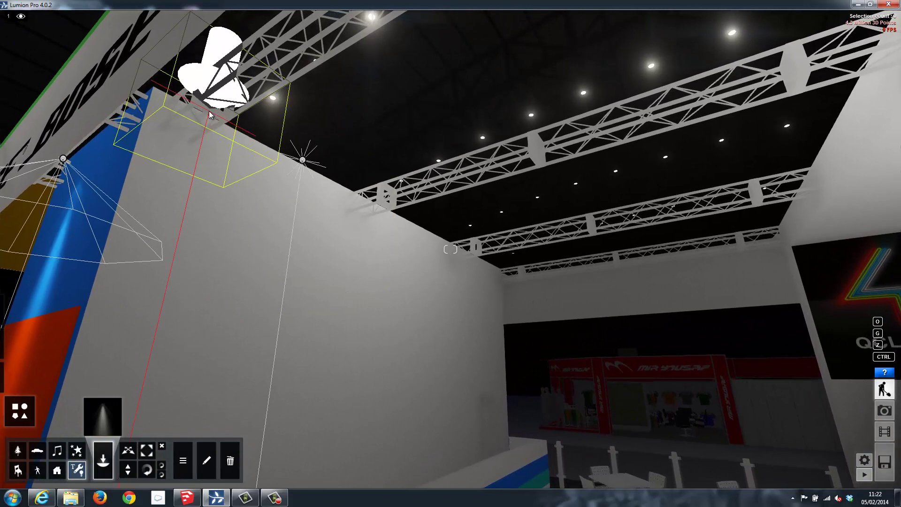
pyautogui.click(376, 209)
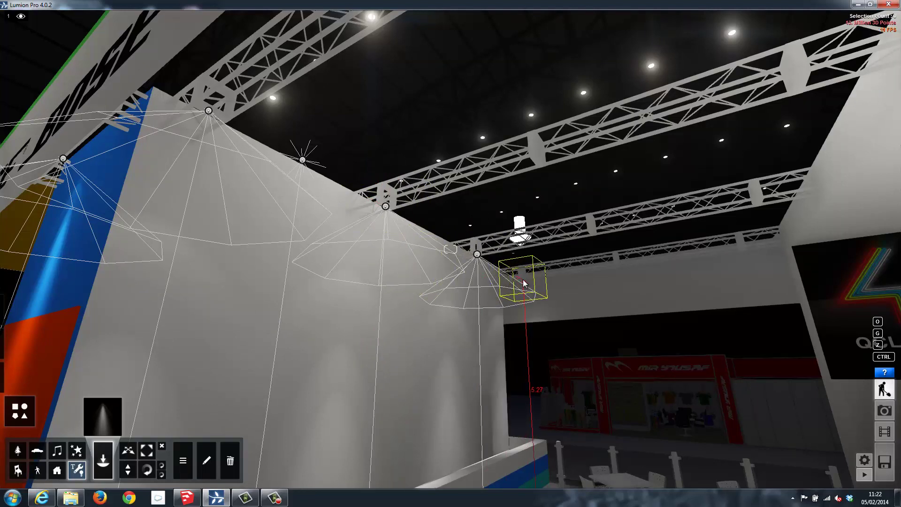
pyautogui.click(134, 443)
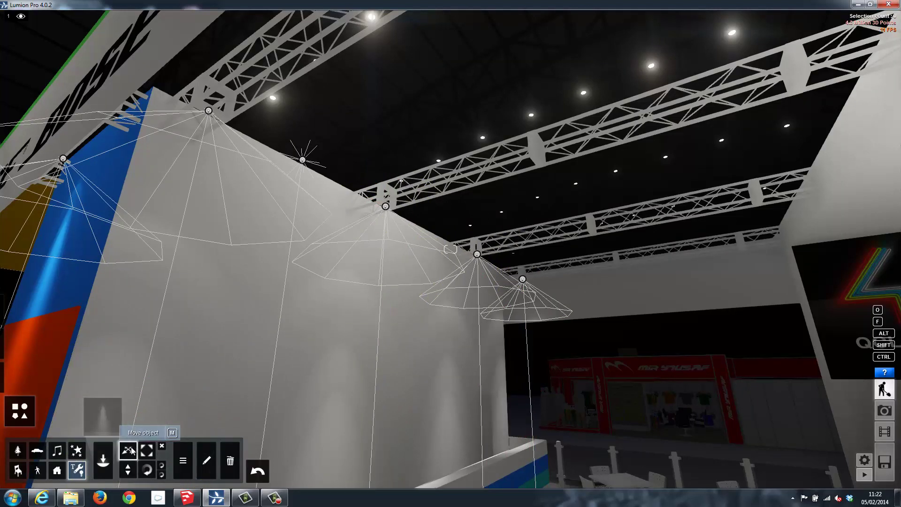
# Step: Box-select a group of spotlights and move them over the café tables
pyautogui.keyDown('ctrl'); pyautogui.moveTo(210, 123); pyautogui.dragTo(466, 257); pyautogui.keyUp('ctrl')
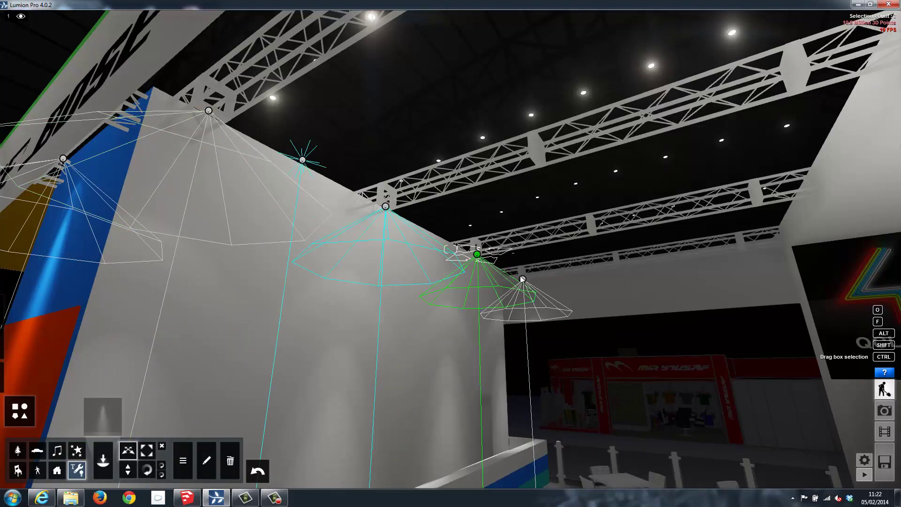
pyautogui.moveTo(379, 147); pyautogui.dragTo(282, 177, button='right')
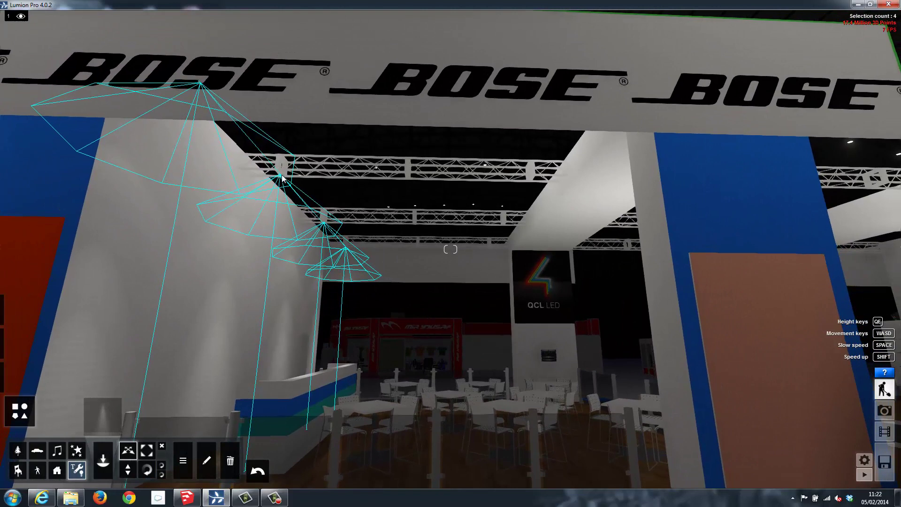
pyautogui.moveTo(282, 178); pyautogui.dragTo(532, 182)
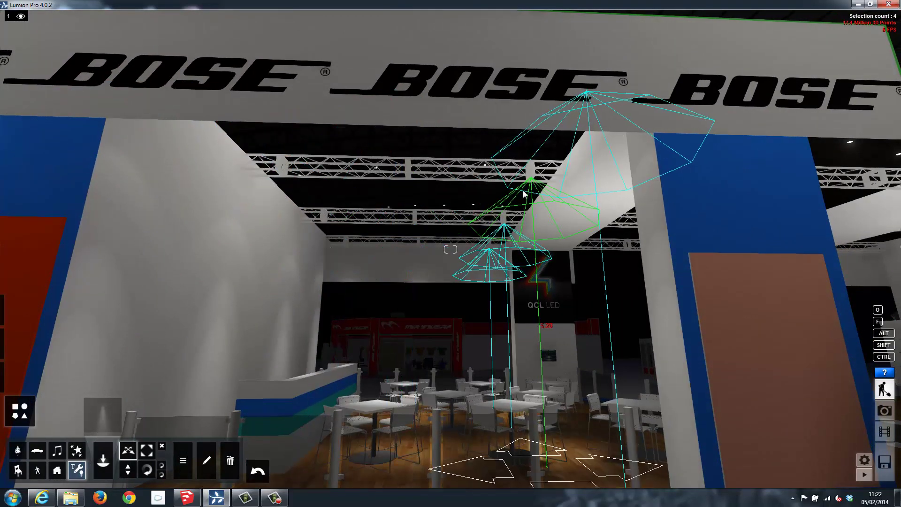
pyautogui.moveTo(520, 196)
pyautogui.mouseDown(button='right')
pyautogui.moveTo(515, 236)
pyautogui.moveTo(521, 211)
pyautogui.mouseUp(button='right')
# Step: Raise the brightness of the selected lights and deselect them
pyautogui.click(206, 461)
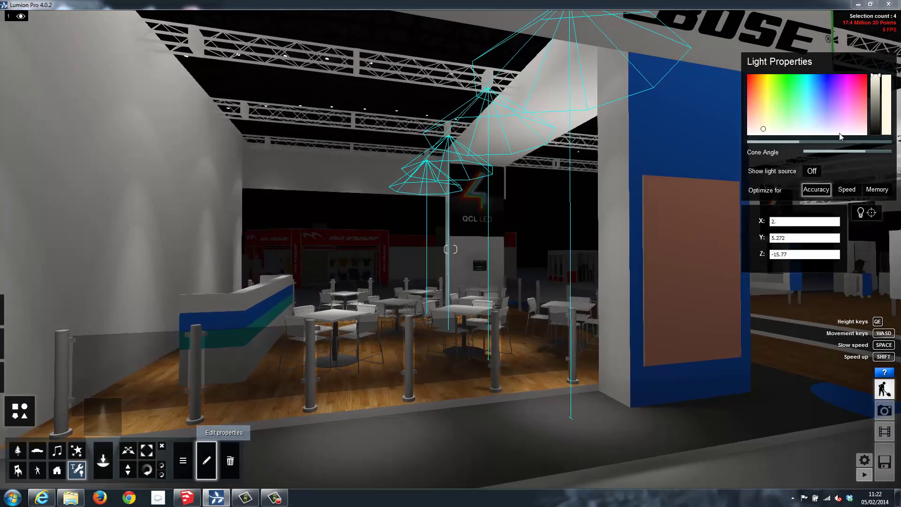
pyautogui.moveTo(807, 143)
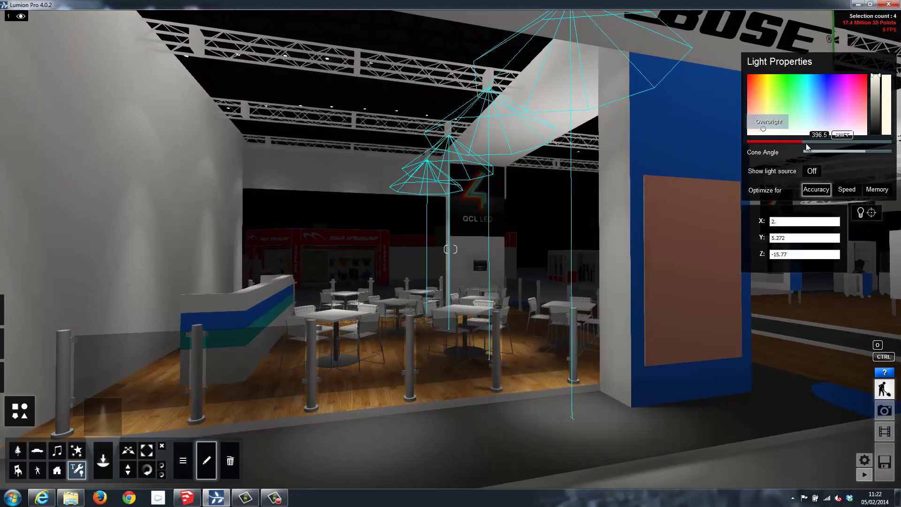
pyautogui.moveTo(804, 145); pyautogui.dragTo(808, 147)
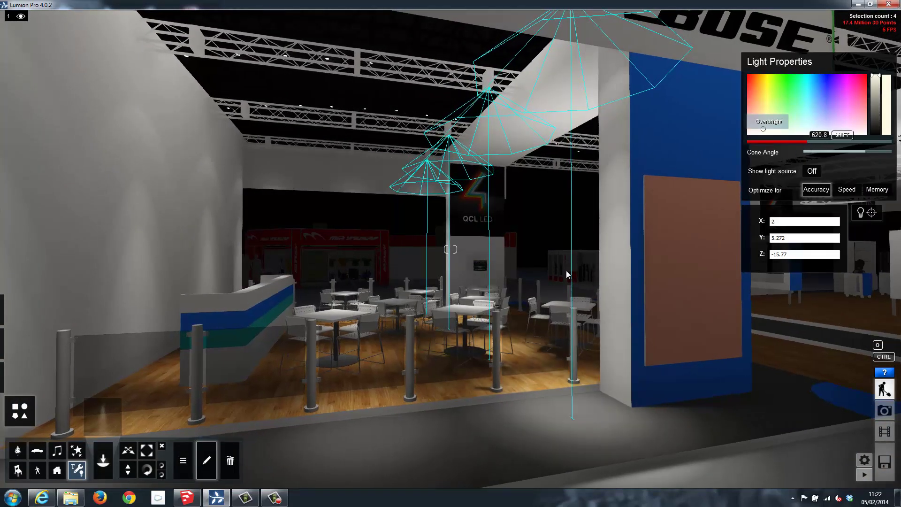
pyautogui.click(163, 448)
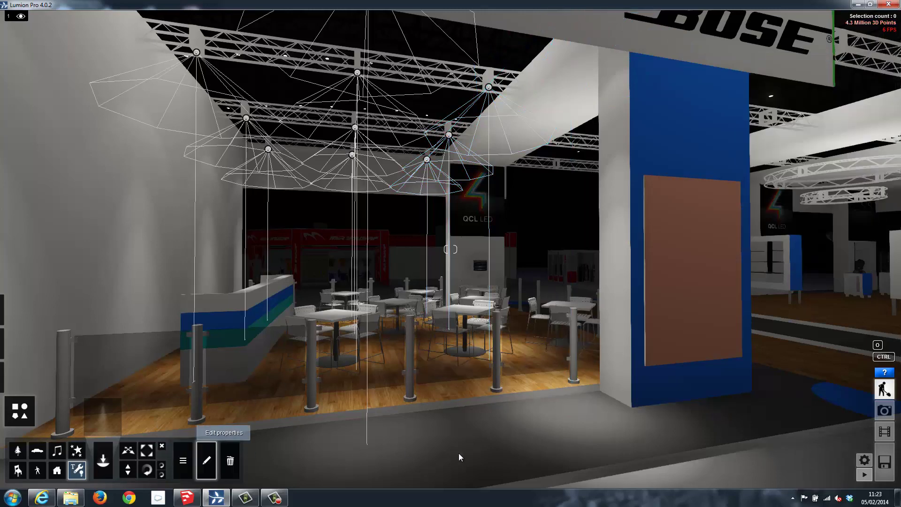
pyautogui.press('s')
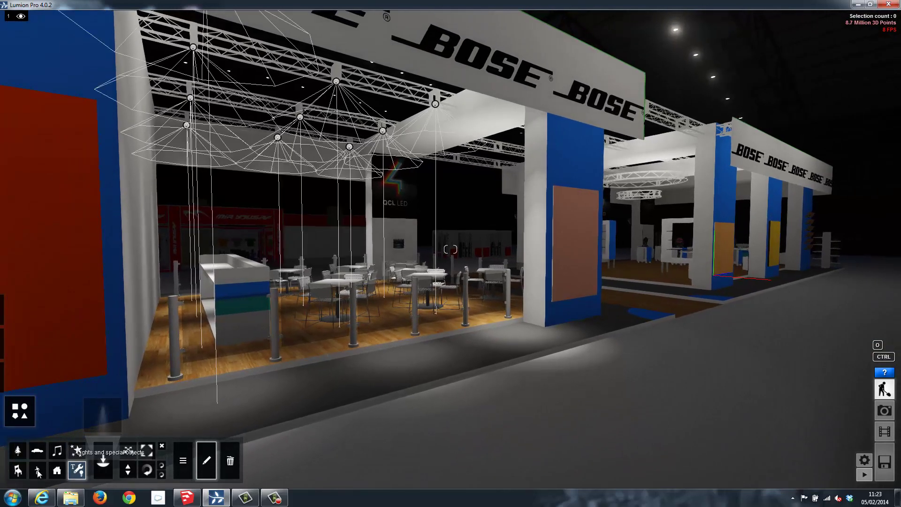
# Step: Place several silhouette figures from the character library in the café area
pyautogui.click(37, 470)
pyautogui.click(103, 416)
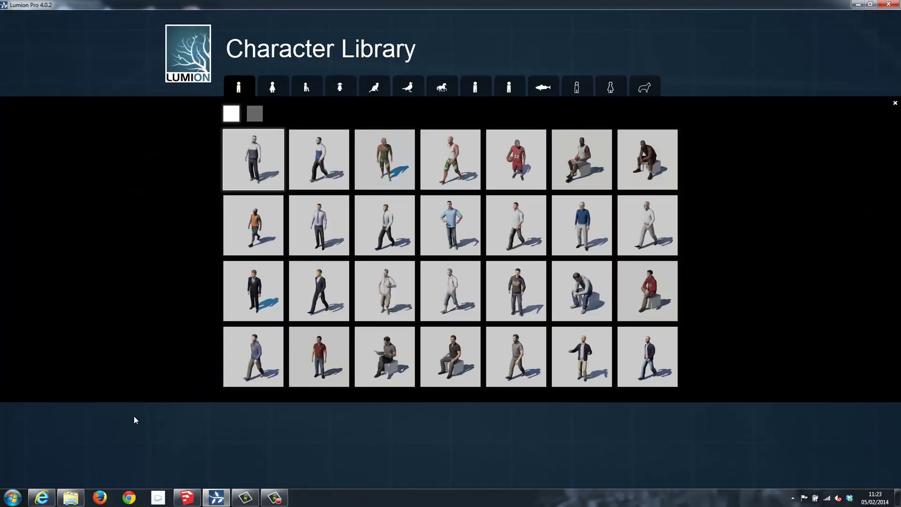
pyautogui.click(581, 87)
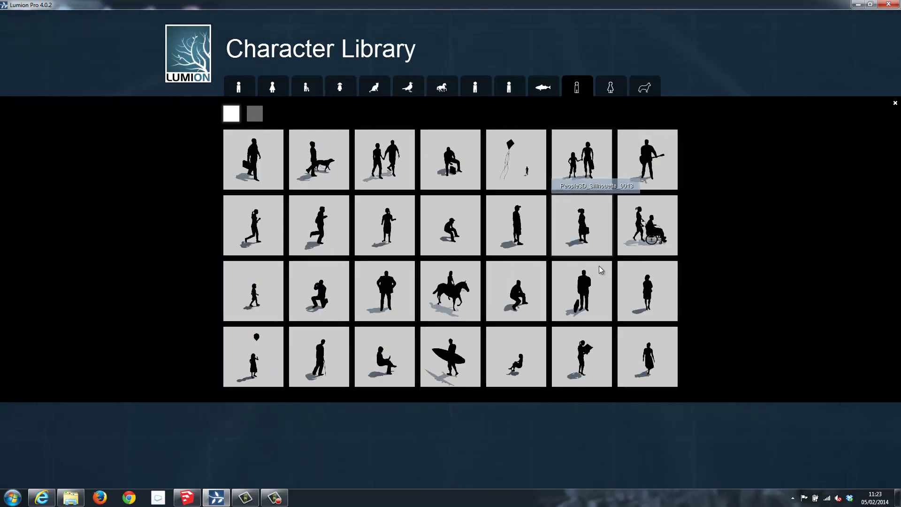
pyautogui.click(592, 306)
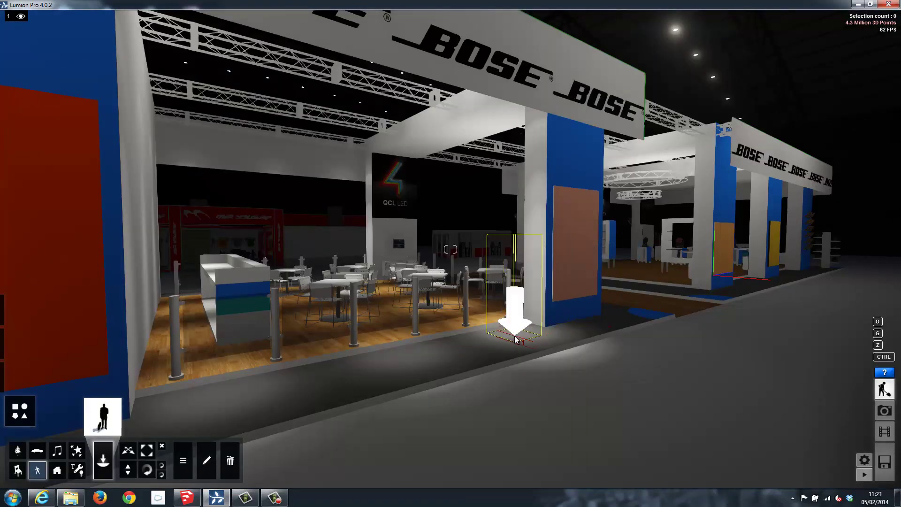
pyautogui.click(334, 377)
pyautogui.click(102, 415)
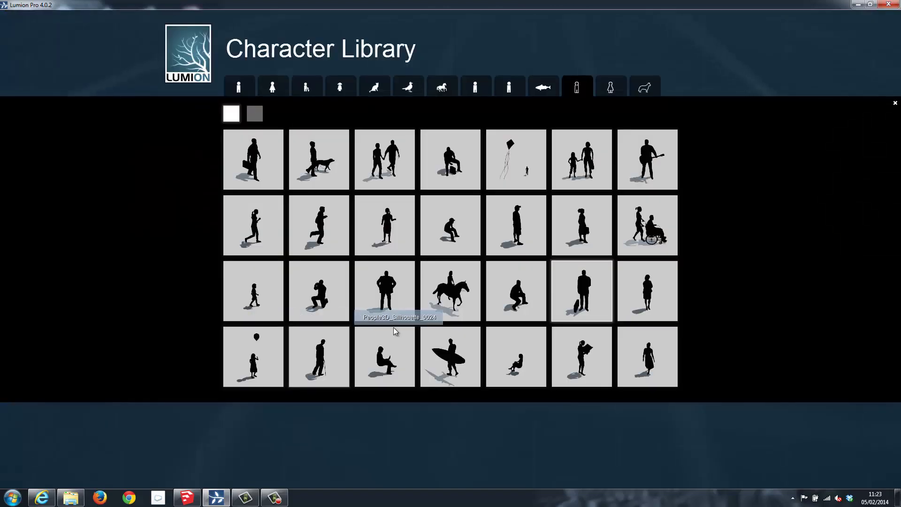
pyautogui.click(595, 219)
pyautogui.click(386, 322)
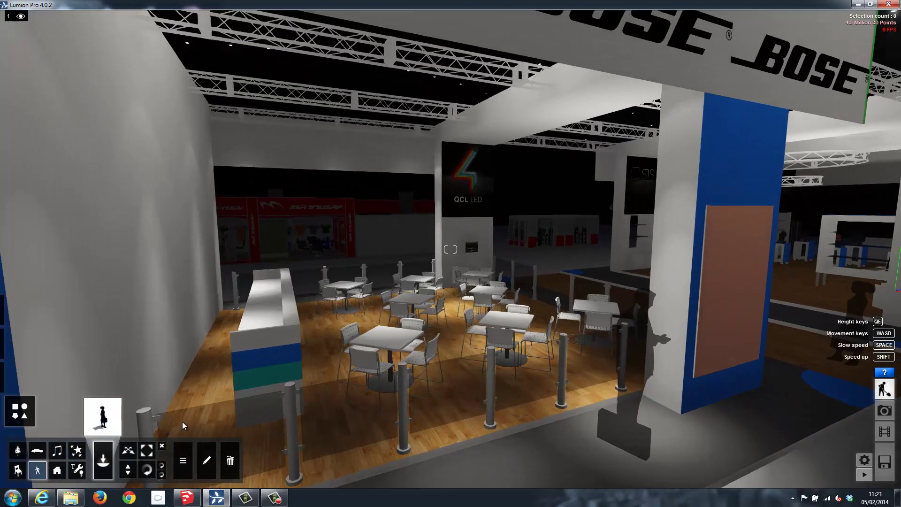
pyautogui.click(102, 415)
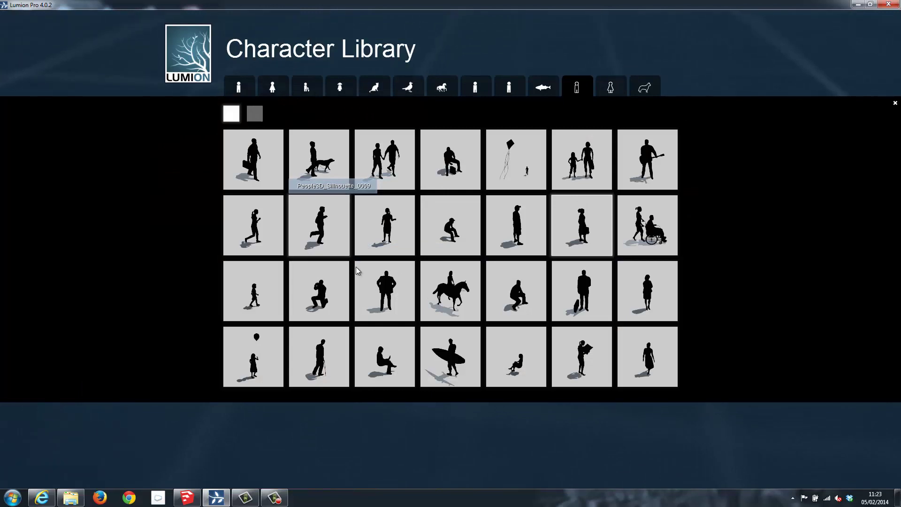
pyautogui.click(581, 356)
# Step: Place more silhouette figures standing beside the café counter
pyautogui.click(106, 425)
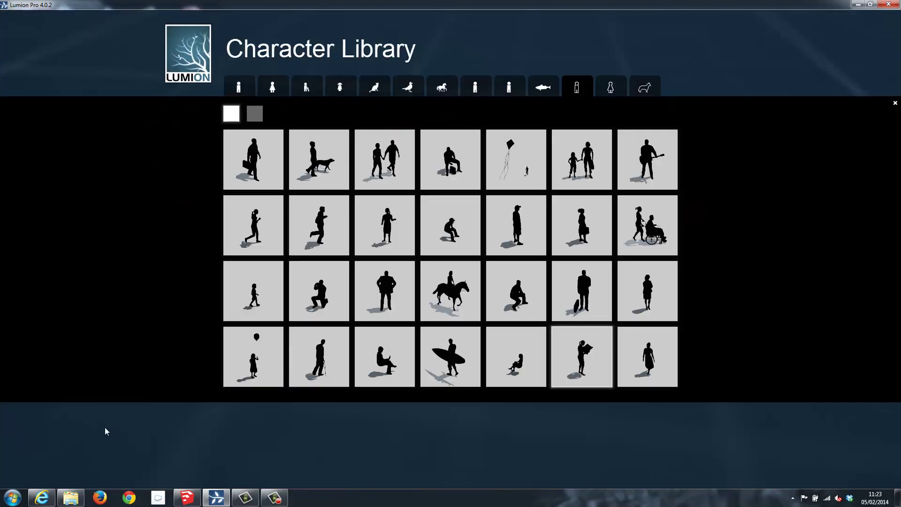
pyautogui.click(639, 314)
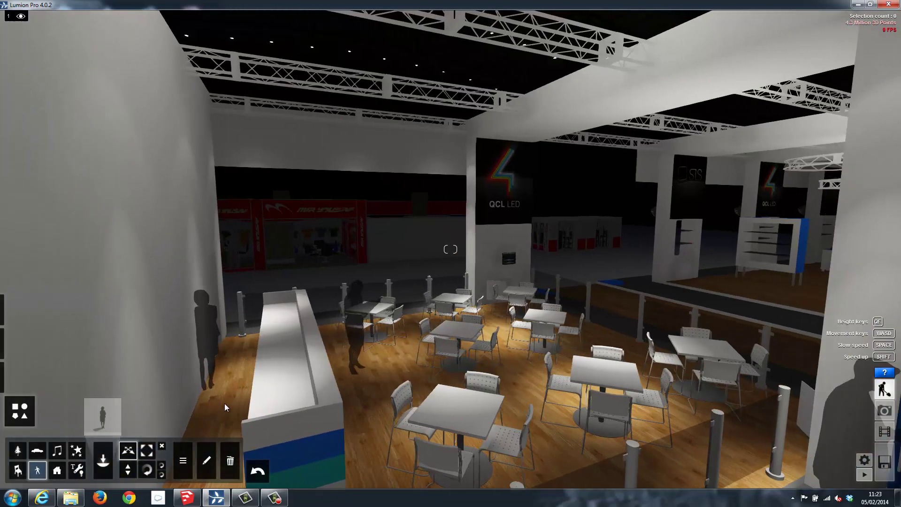
pyautogui.moveTo(225, 406); pyautogui.dragTo(232, 383, button='right')
pyautogui.click(261, 397)
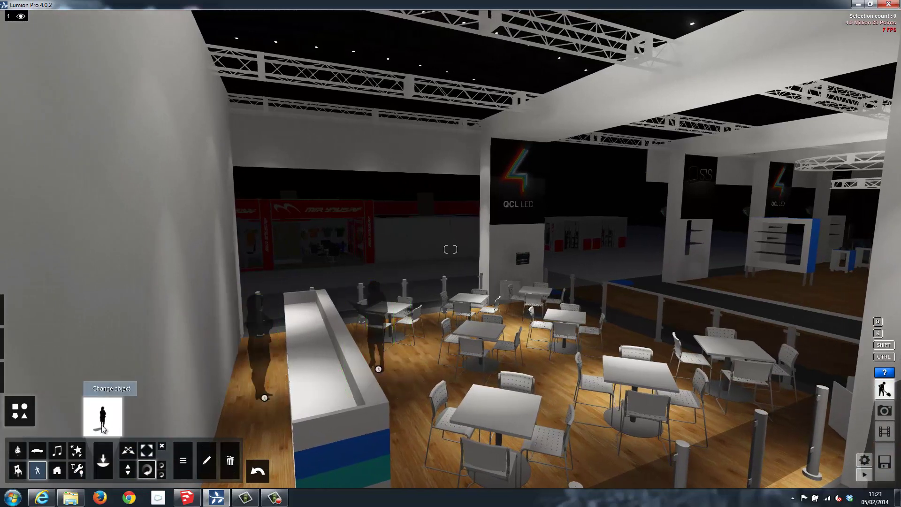
pyautogui.click(103, 428)
pyautogui.click(254, 113)
pyautogui.click(503, 166)
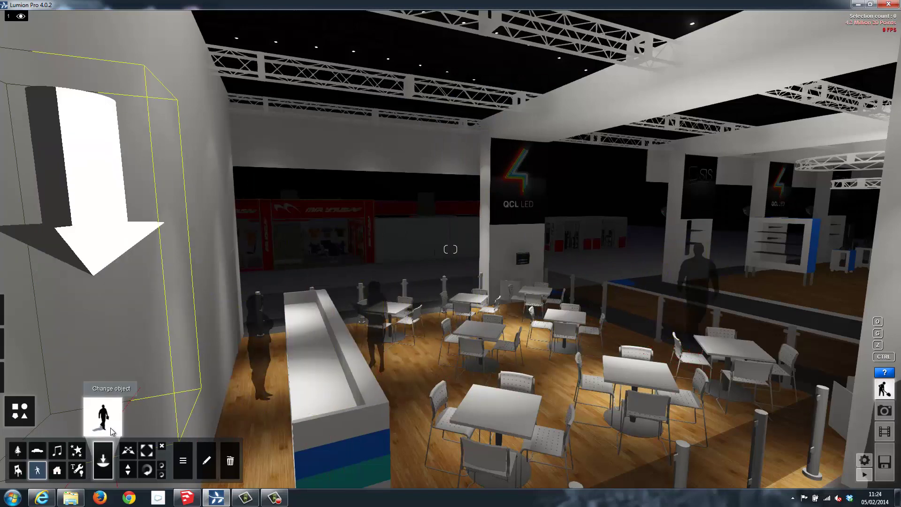
pyautogui.click(104, 417)
pyautogui.click(494, 245)
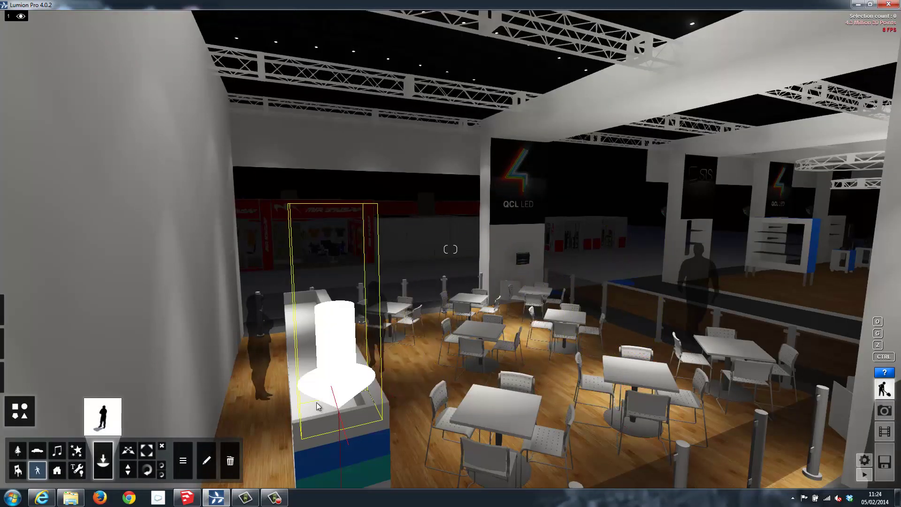
pyautogui.click(386, 406)
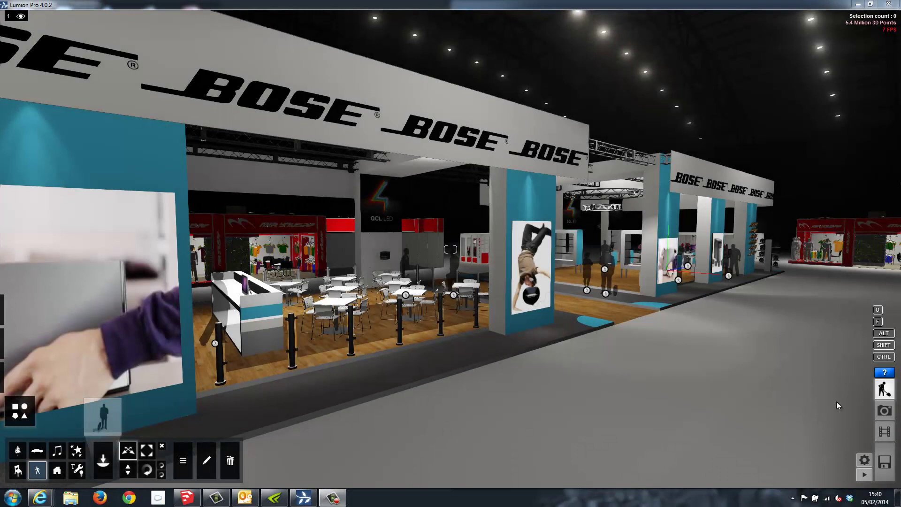
# Step: Switch from build mode to Movie mode, showing the empty ten-slot clip timeline
pyautogui.click(884, 431)
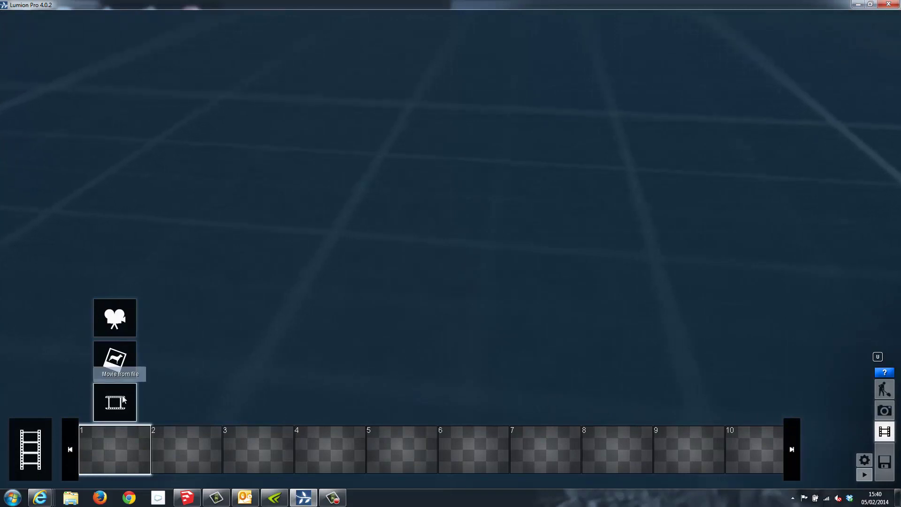
# Step: Start a new clip, move down the aisle with a narrower focal length and capture the first keyframe
pyautogui.click(126, 321)
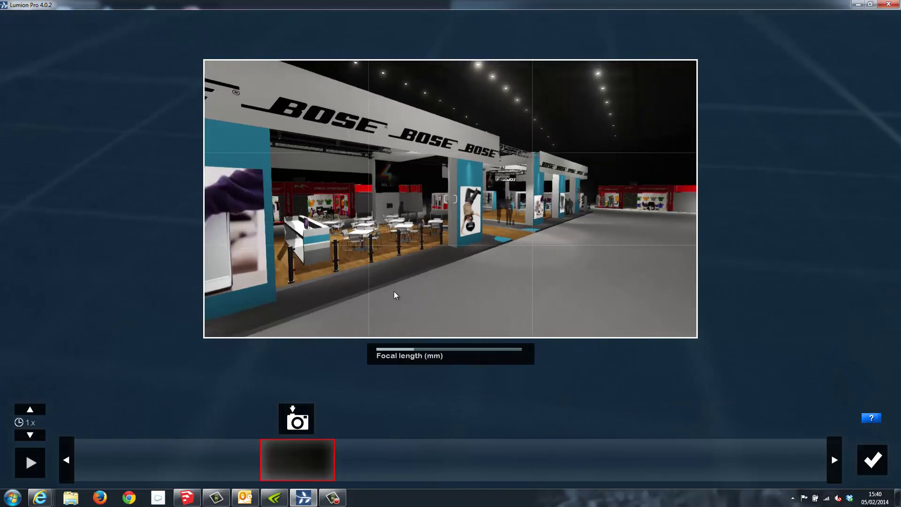
pyautogui.press('w')
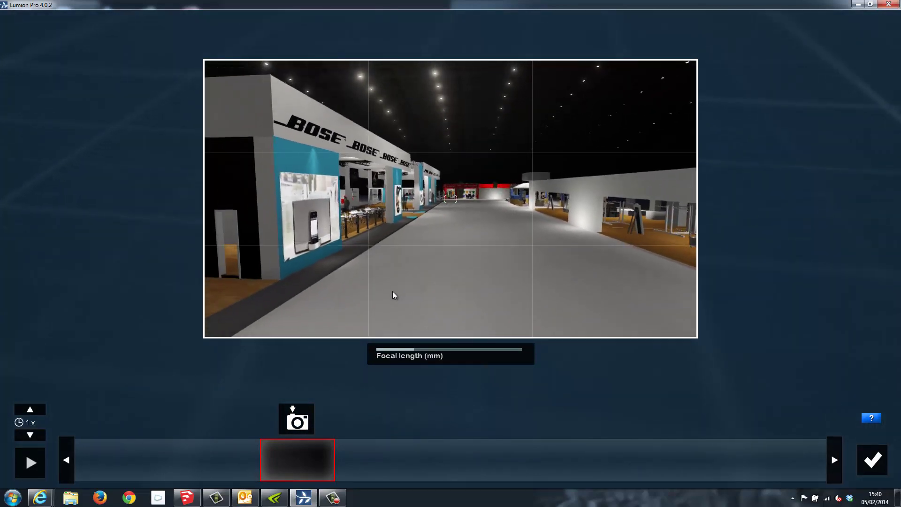
pyautogui.press('w')
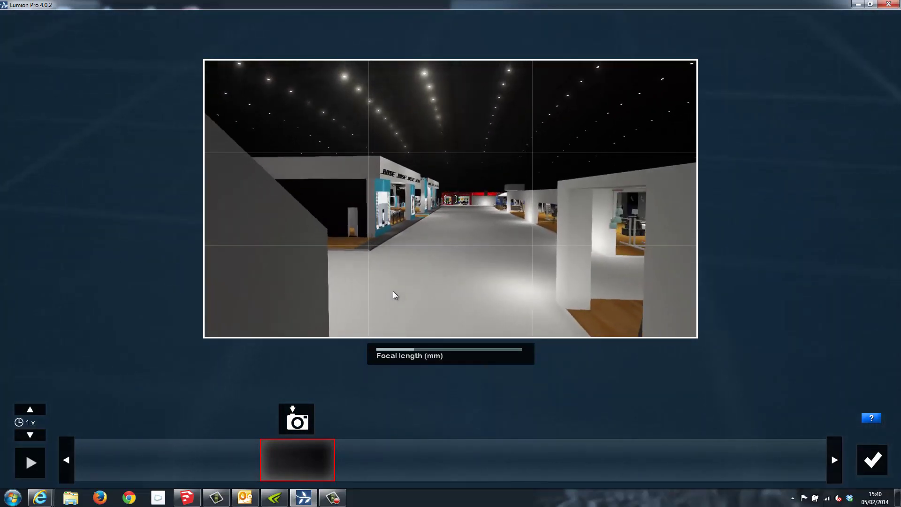
pyautogui.press('w')
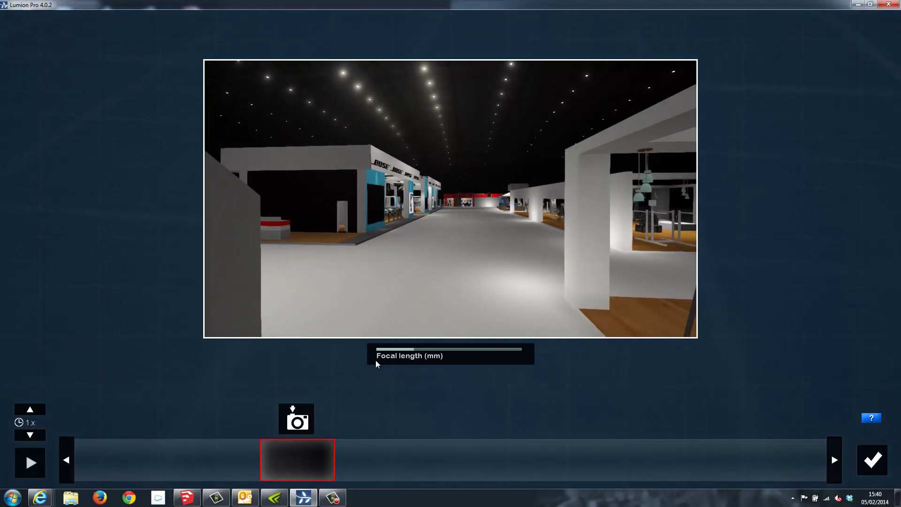
pyautogui.moveTo(414, 353); pyautogui.dragTo(432, 356)
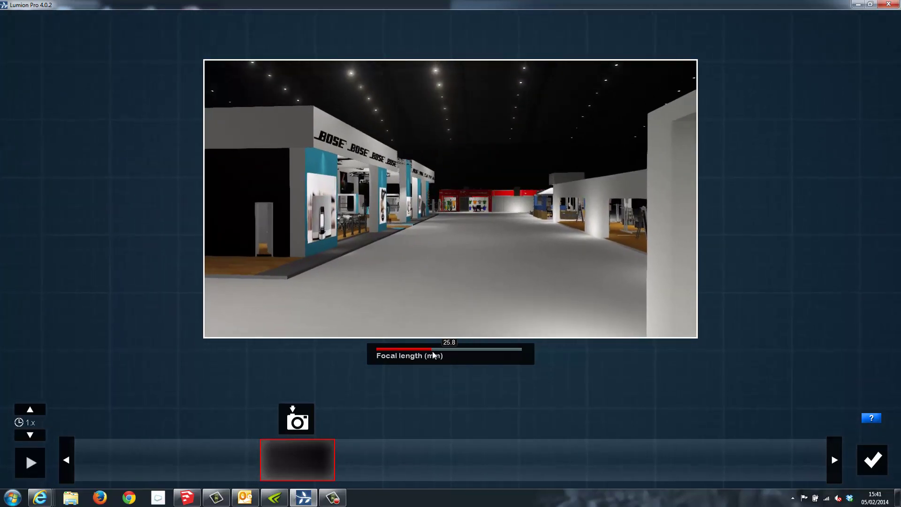
pyautogui.click(304, 421)
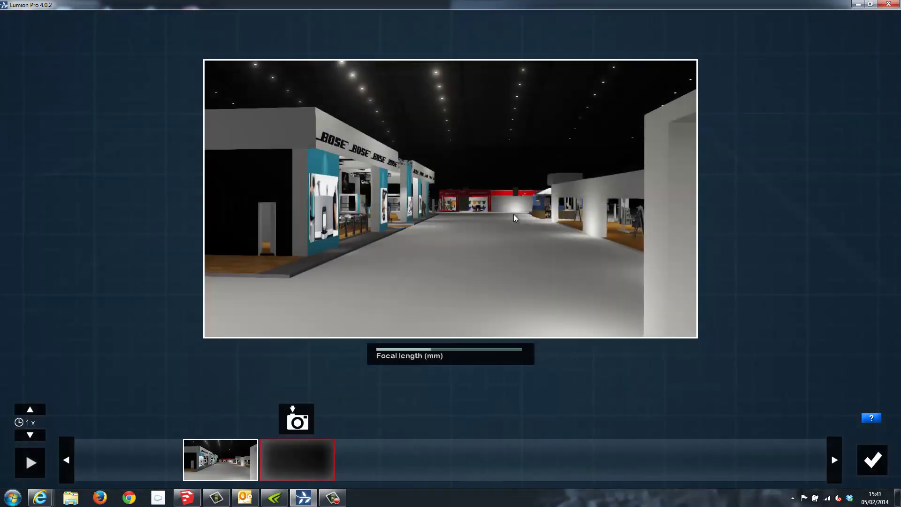
# Step: Turn toward the Bose stand and capture four more keyframes while sliding around the booth
pyautogui.moveTo(513, 215); pyautogui.dragTo(289, 422, button='right')
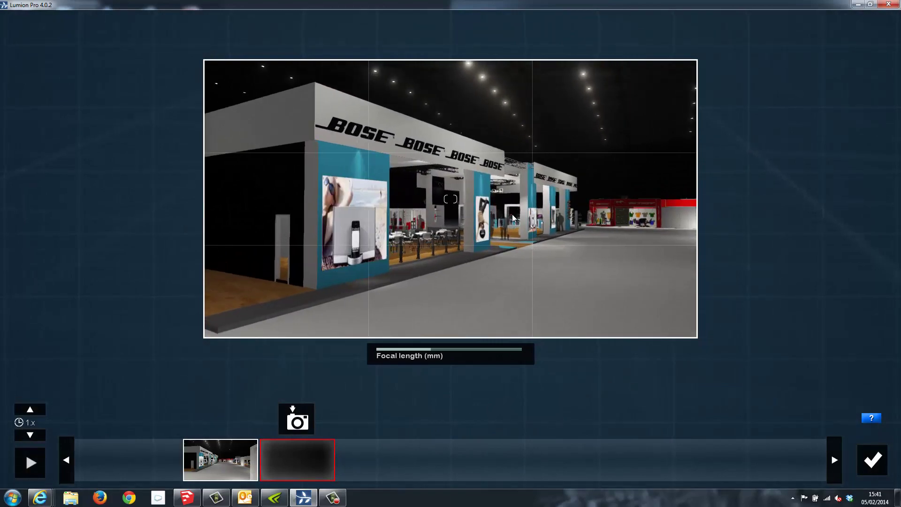
pyautogui.click(296, 422)
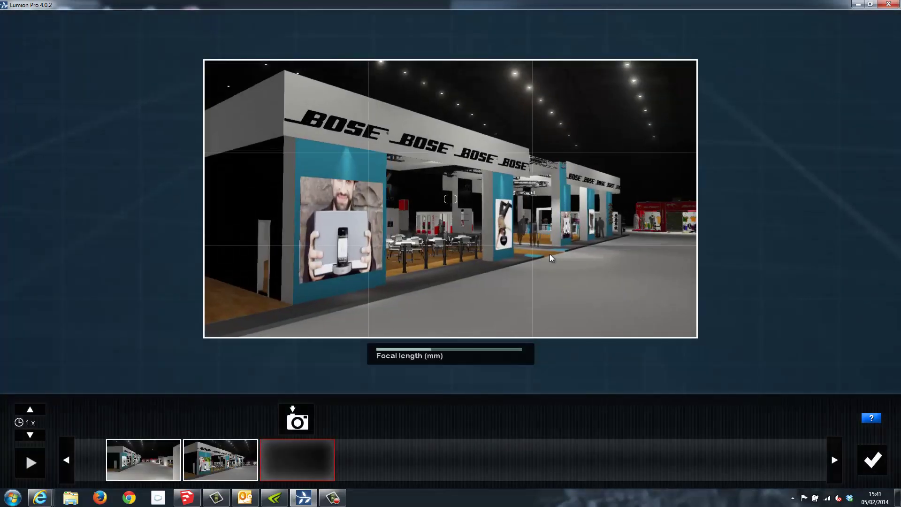
pyautogui.moveTo(550, 254); pyautogui.dragTo(552, 255, button='right')
pyautogui.press('d')
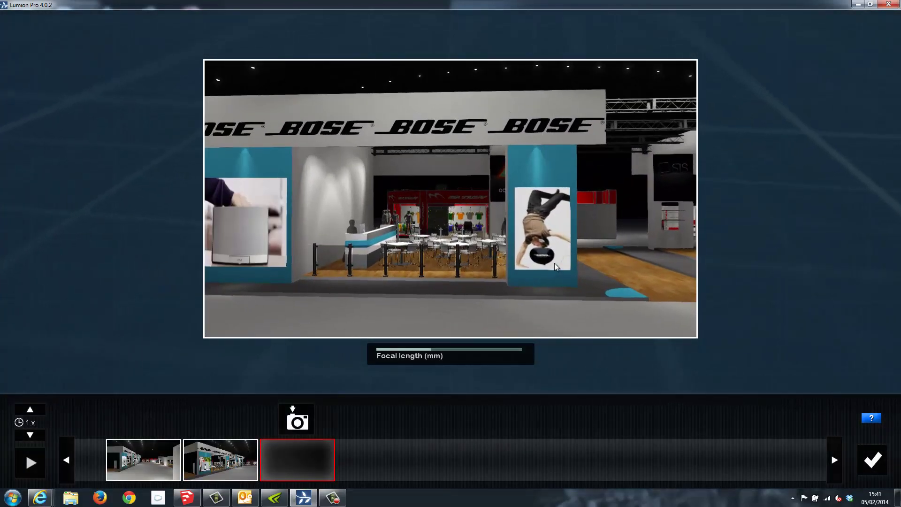
pyautogui.press('d')
pyautogui.click(297, 421)
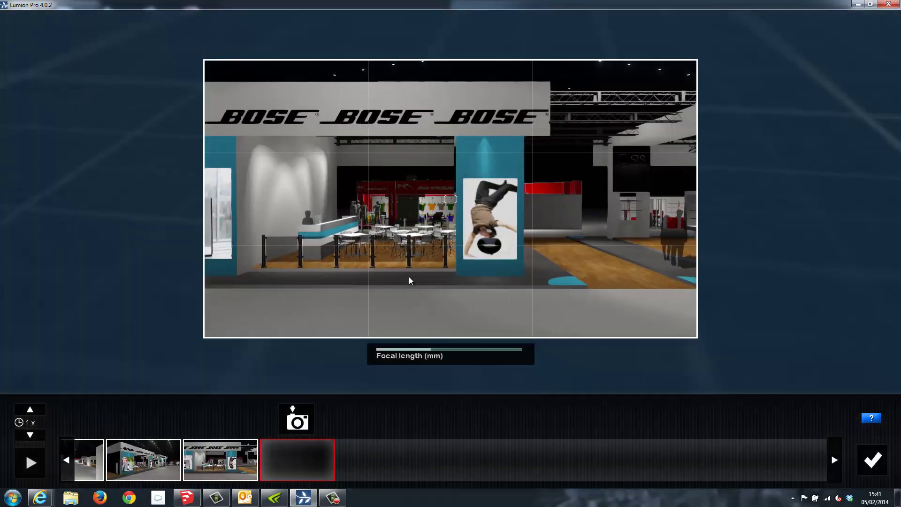
pyautogui.press('d')
pyautogui.click(297, 420)
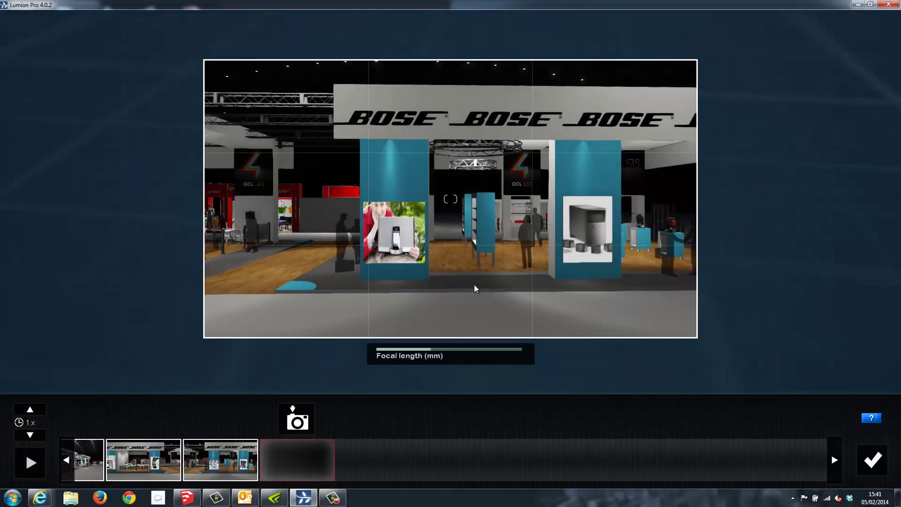
pyautogui.press('d')
pyautogui.click(297, 421)
# Step: Move inside the booth, capture two interior keyframes, then play back the recorded camera path
pyautogui.press('d')
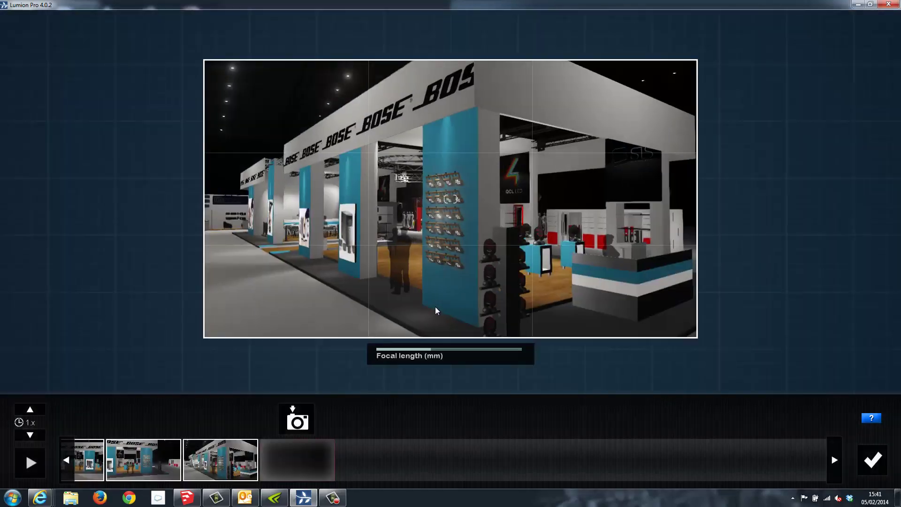
pyautogui.press('w')
pyautogui.click(288, 426)
pyautogui.press('a')
pyautogui.click(296, 416)
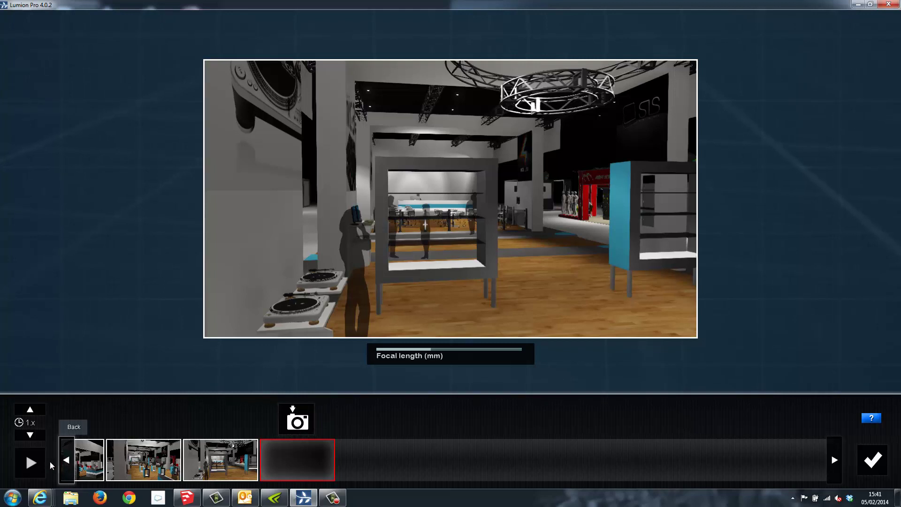
pyautogui.click(32, 463)
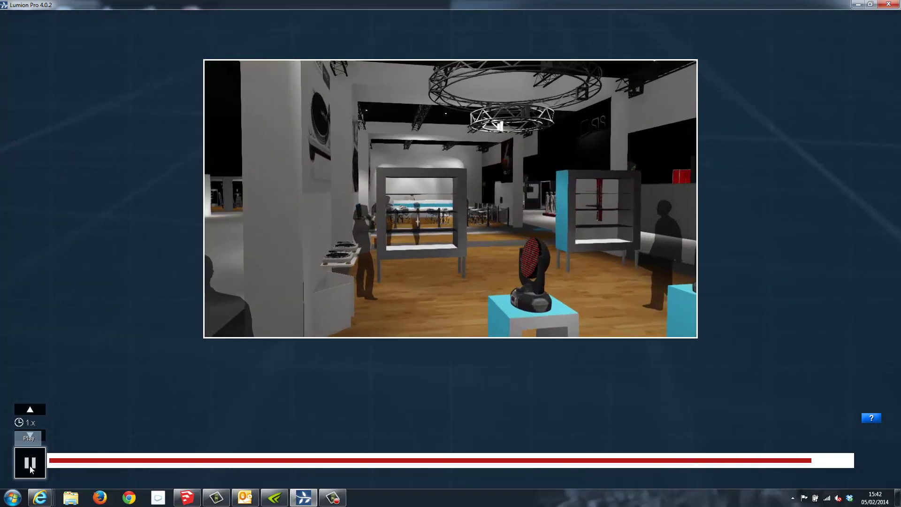
# Step: Stop the playback and confirm the camera path, placing the Flythrough clip in the first slot
pyautogui.click(29, 465)
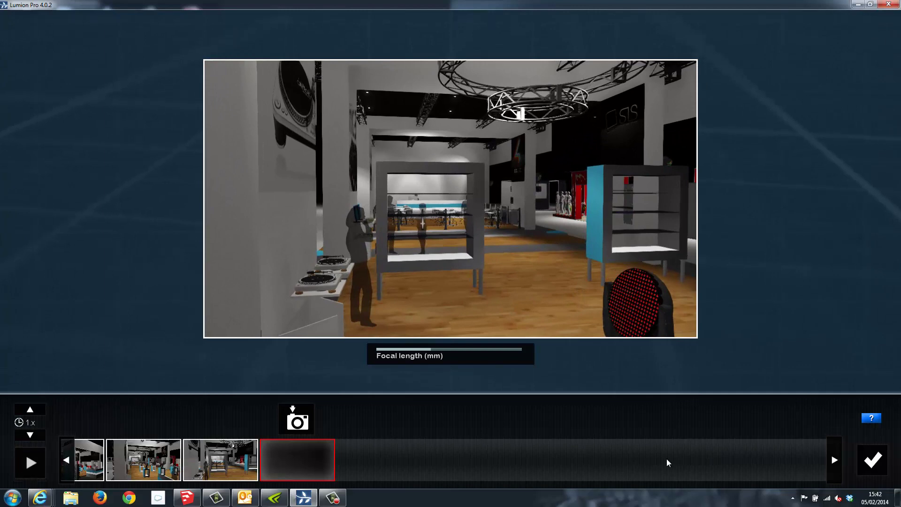
pyautogui.click(871, 461)
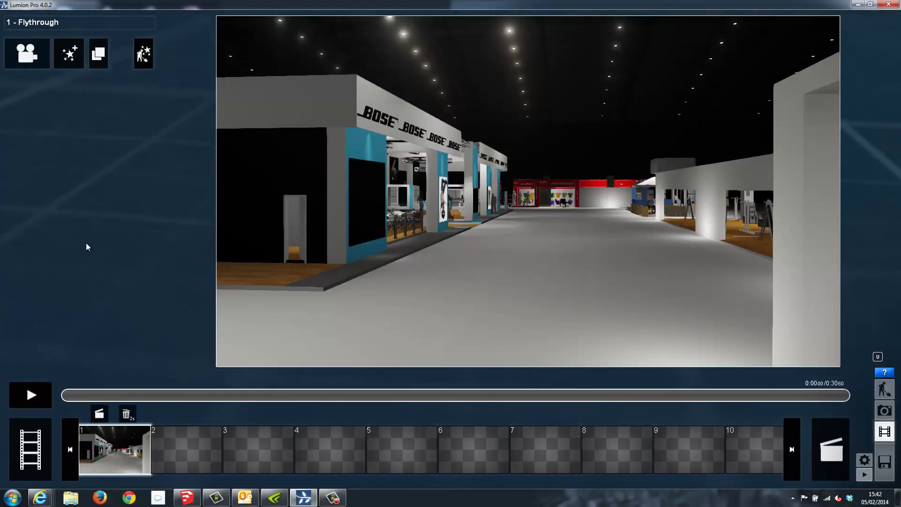
# Step: Add a 2-Point Perspective camera effect to the clip and switch it to On
pyautogui.click(69, 54)
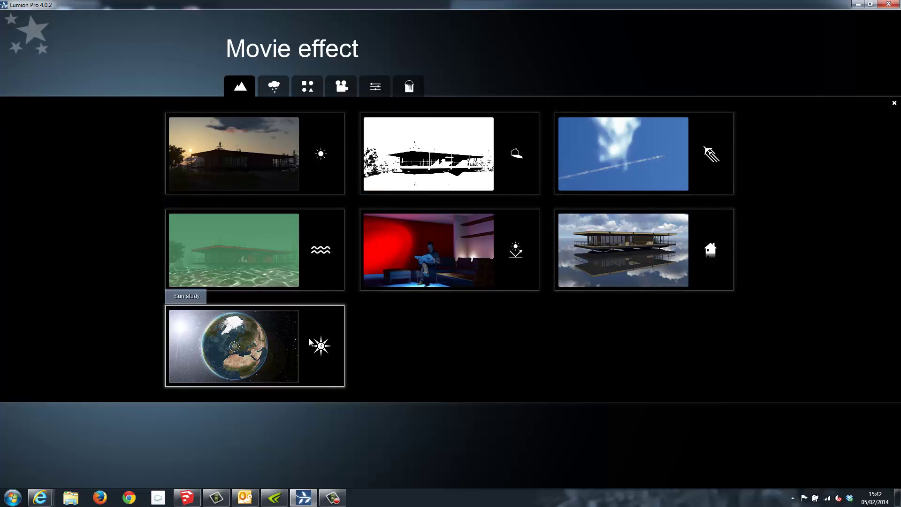
pyautogui.click(274, 86)
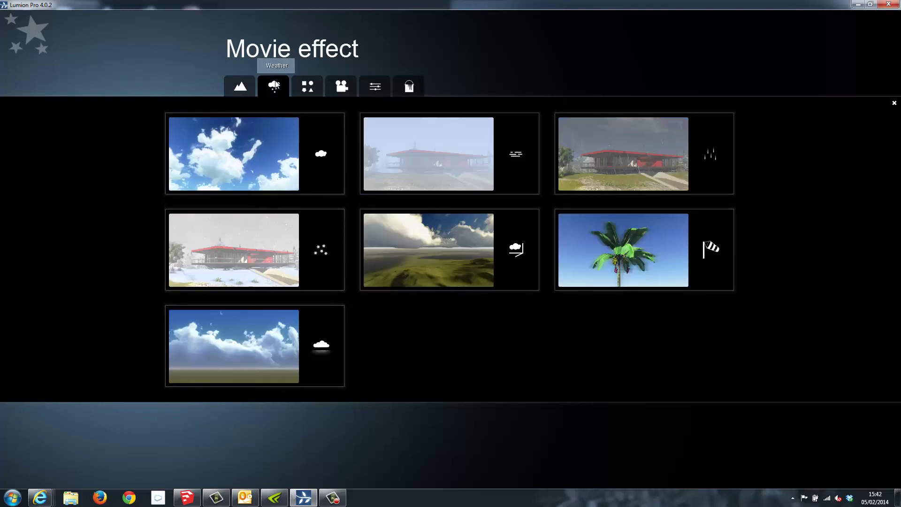
pyautogui.click(311, 87)
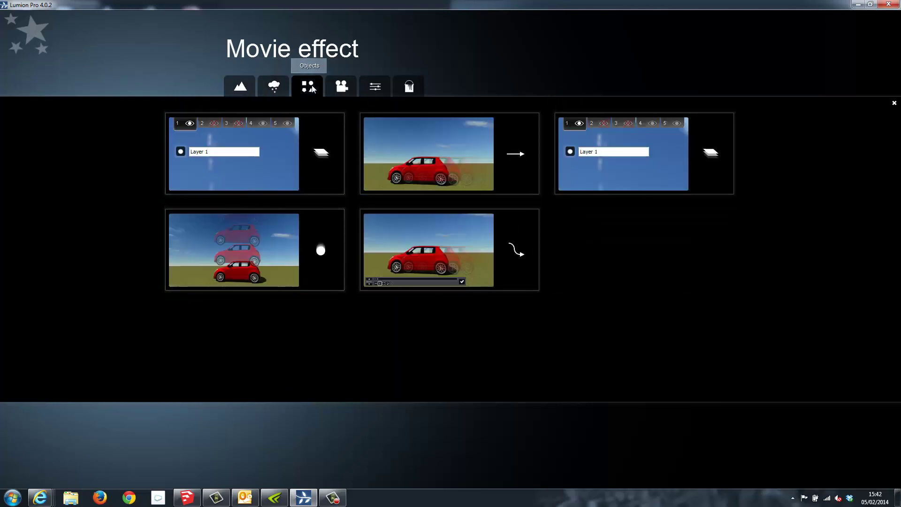
pyautogui.click(340, 87)
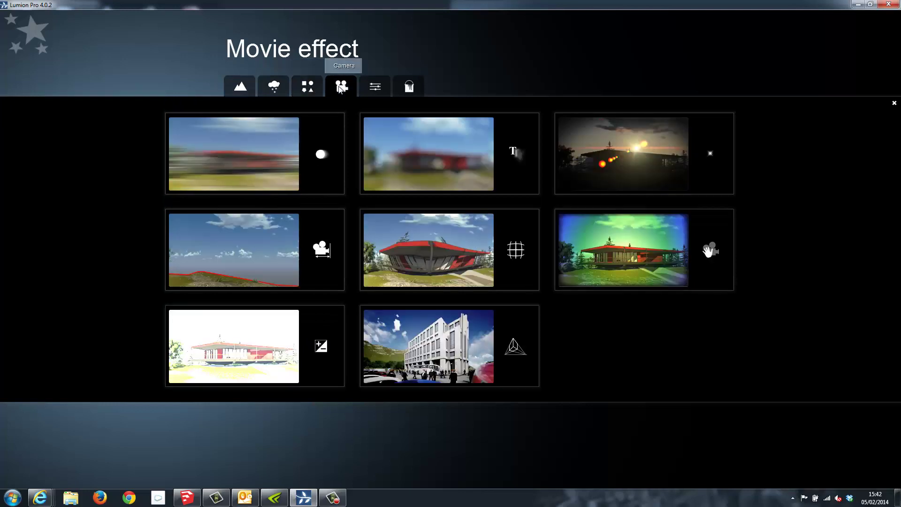
pyautogui.click(388, 277)
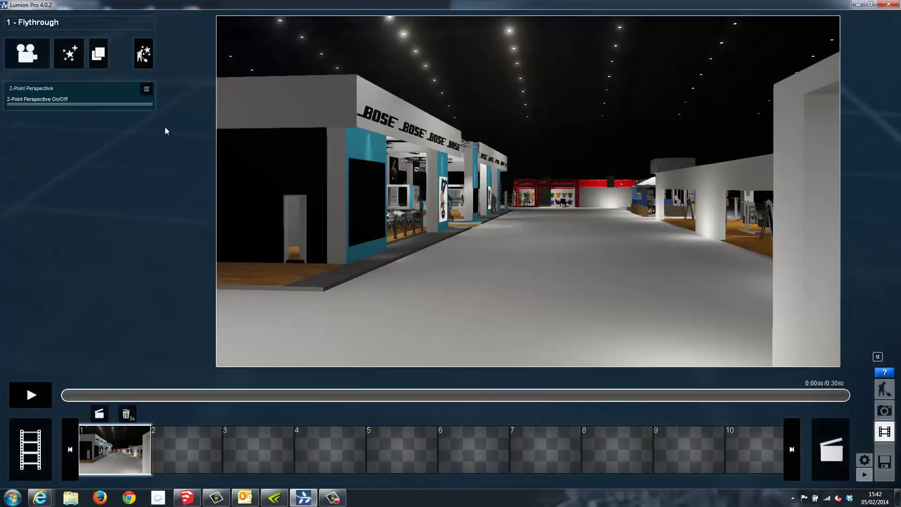
pyautogui.moveTo(139, 105); pyautogui.dragTo(151, 104)
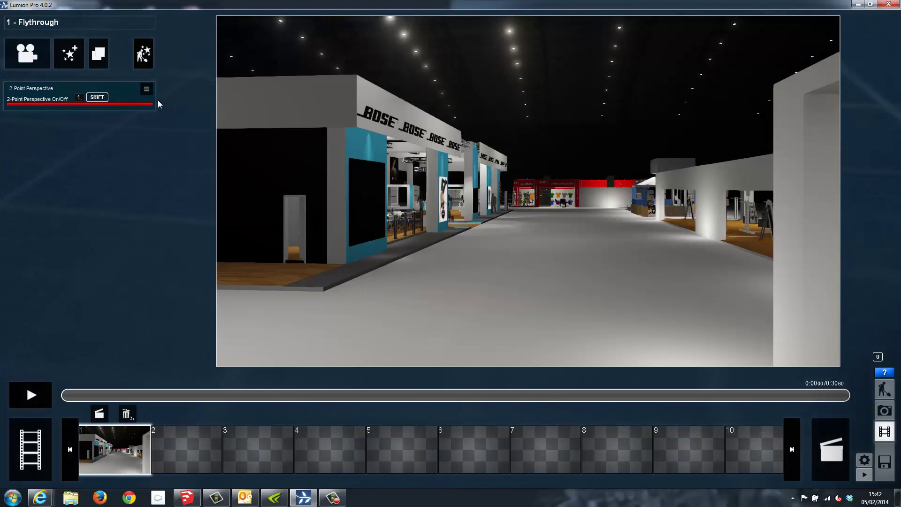
# Step: Add the In/out fade effect from the Style effects to the clip
pyautogui.click(71, 56)
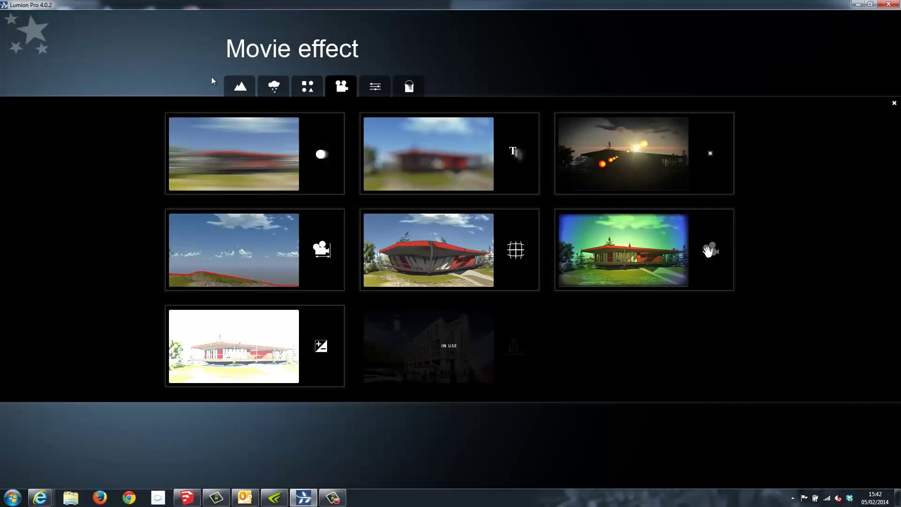
pyautogui.click(379, 88)
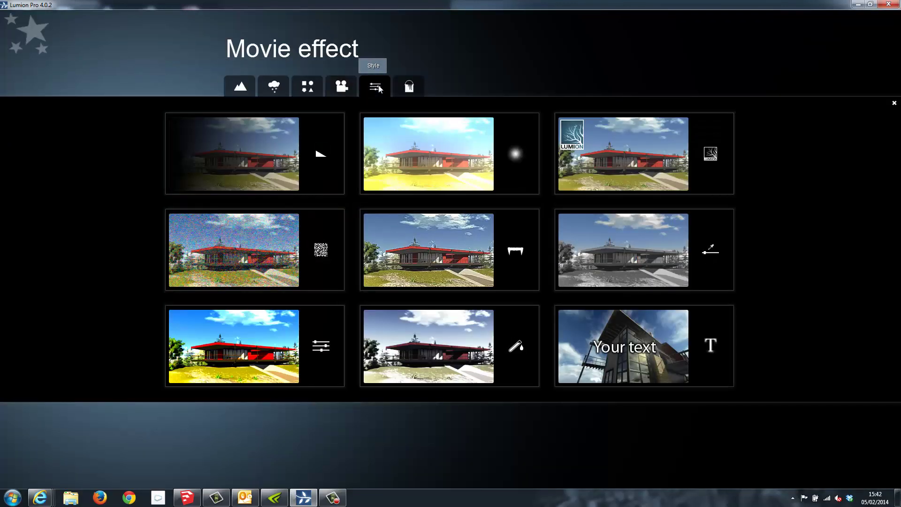
pyautogui.click(409, 88)
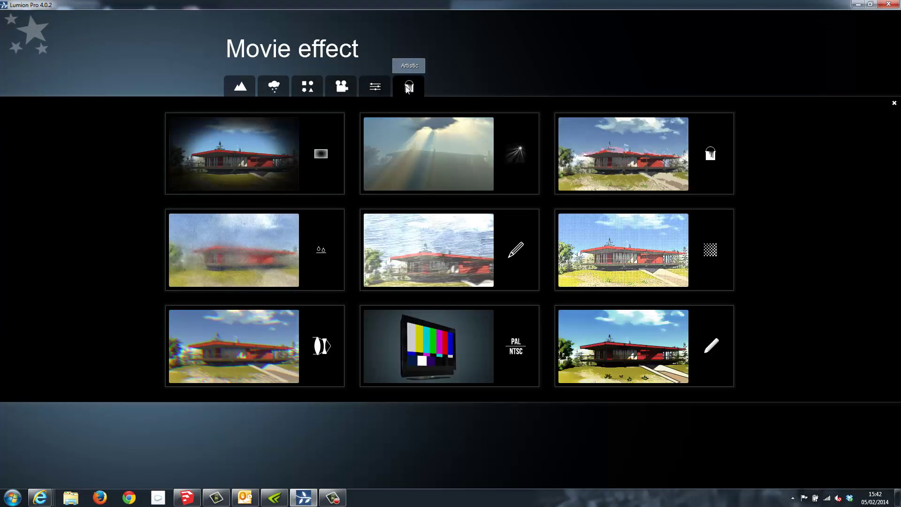
pyautogui.click(381, 88)
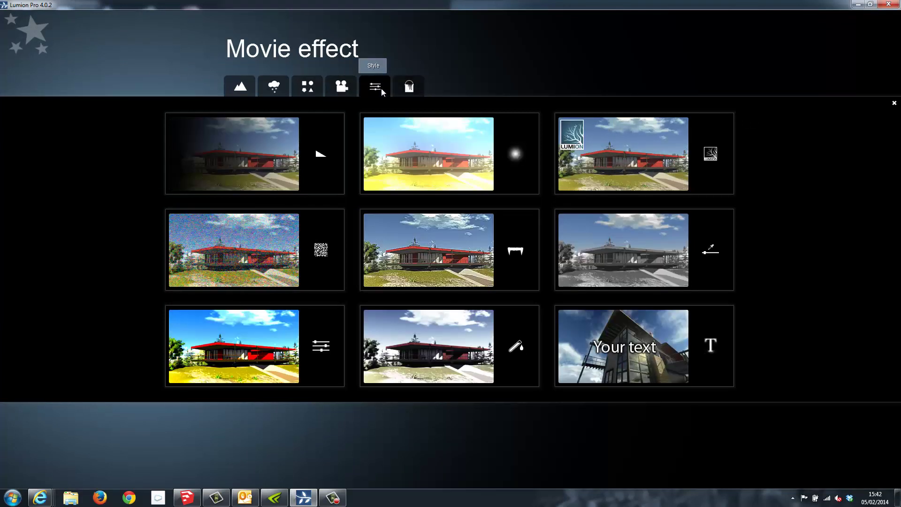
pyautogui.click(312, 128)
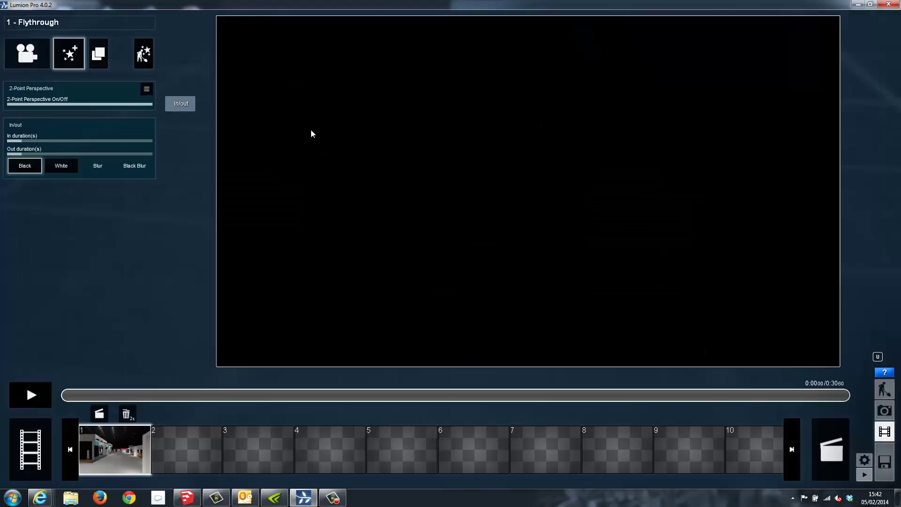
# Step: Set the In/out fade colour to white and briefly preview the fade-in
pyautogui.click(61, 165)
pyautogui.click(33, 395)
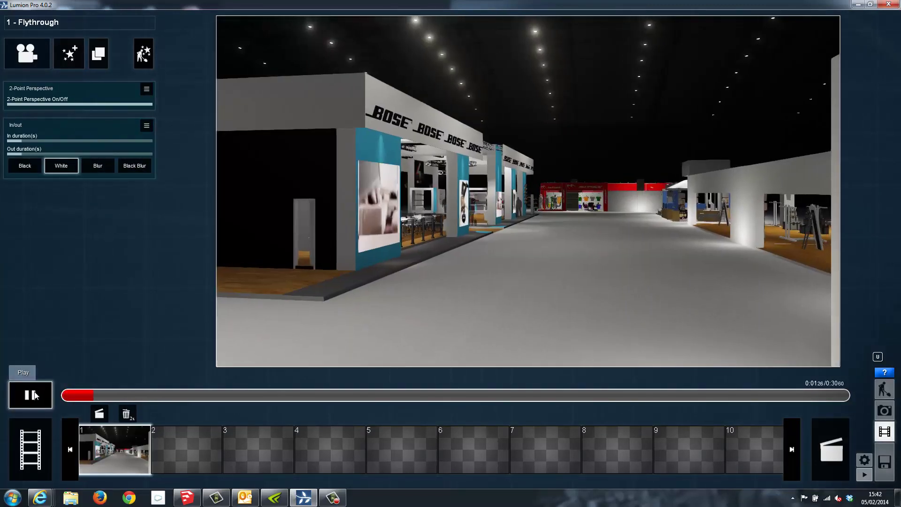
pyautogui.click(32, 395)
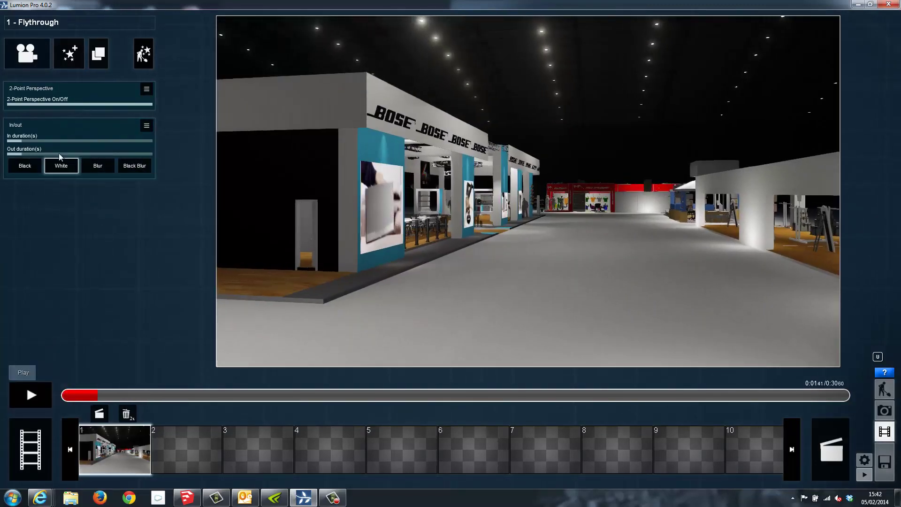
# Step: Add the Reflection effect from the World effects to the clip
pyautogui.click(64, 53)
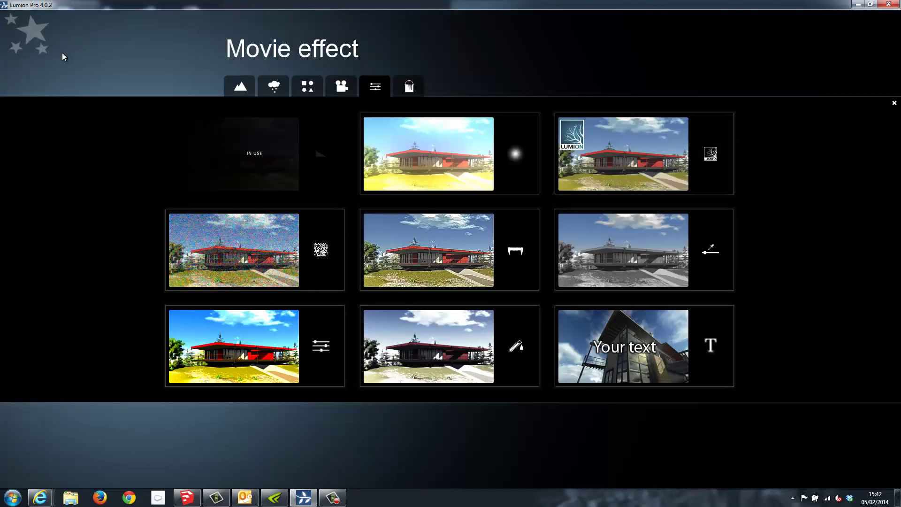
pyautogui.click(239, 88)
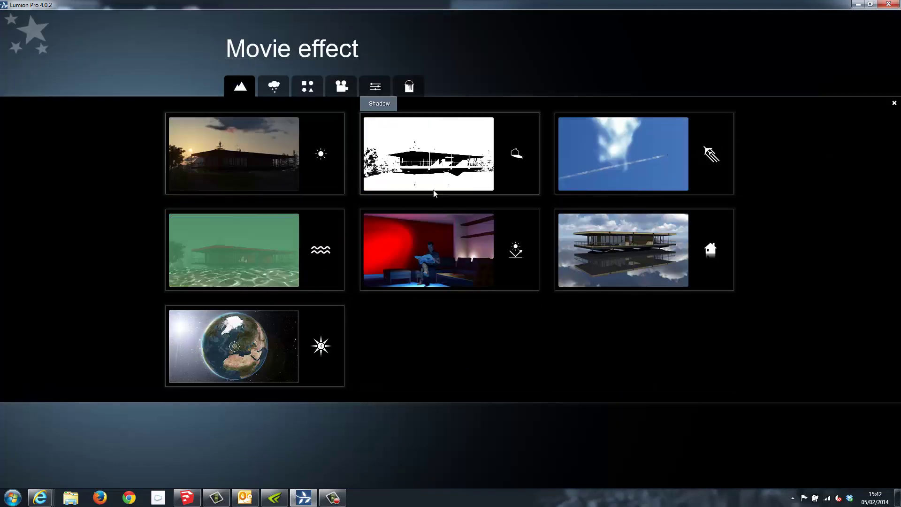
pyautogui.click(599, 242)
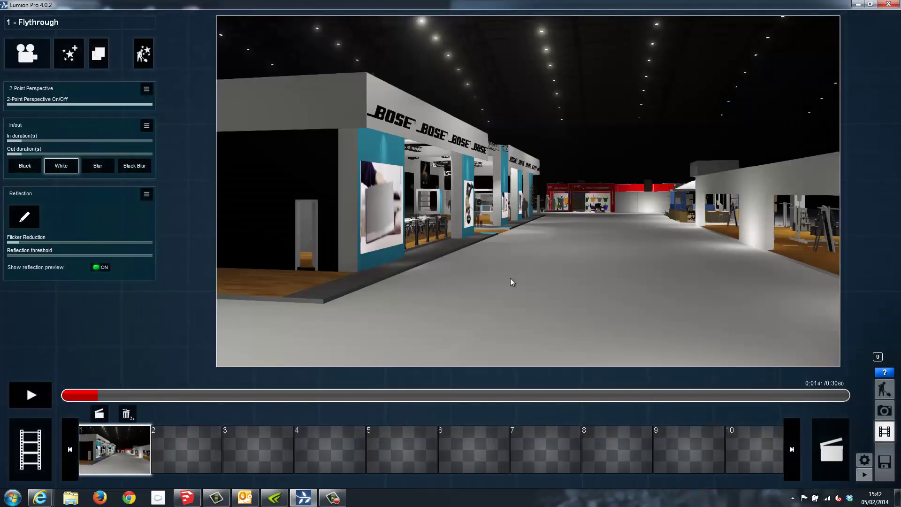
# Step: Place a reflection plane on the exhibition hall floor, confirm it, and play the fly-through
pyautogui.click(31, 221)
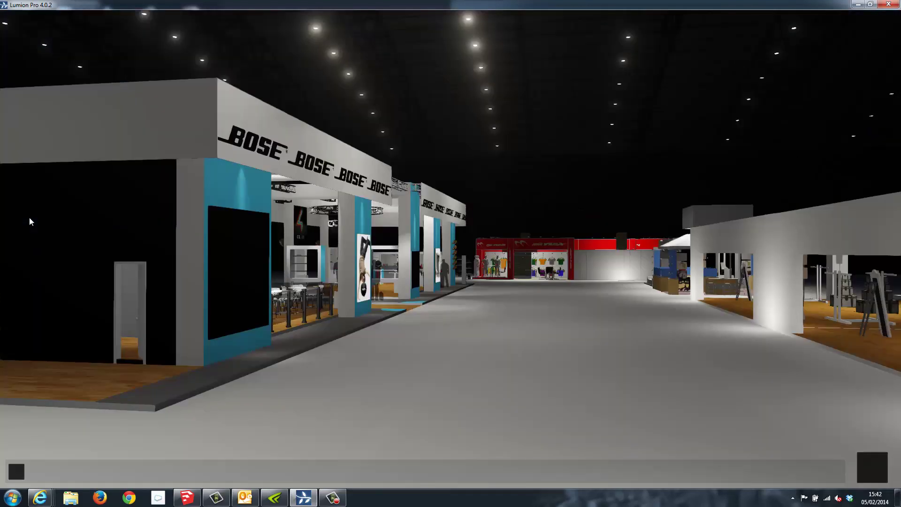
pyautogui.click(16, 472)
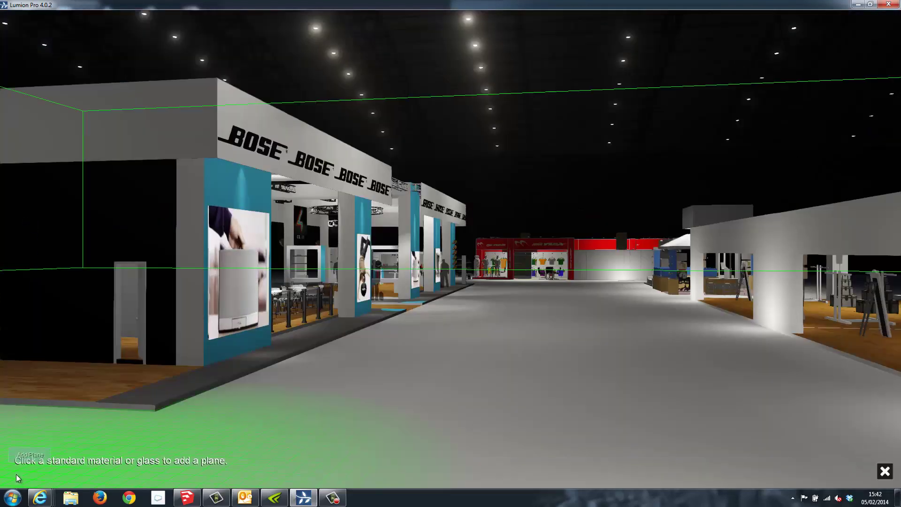
pyautogui.click(408, 337)
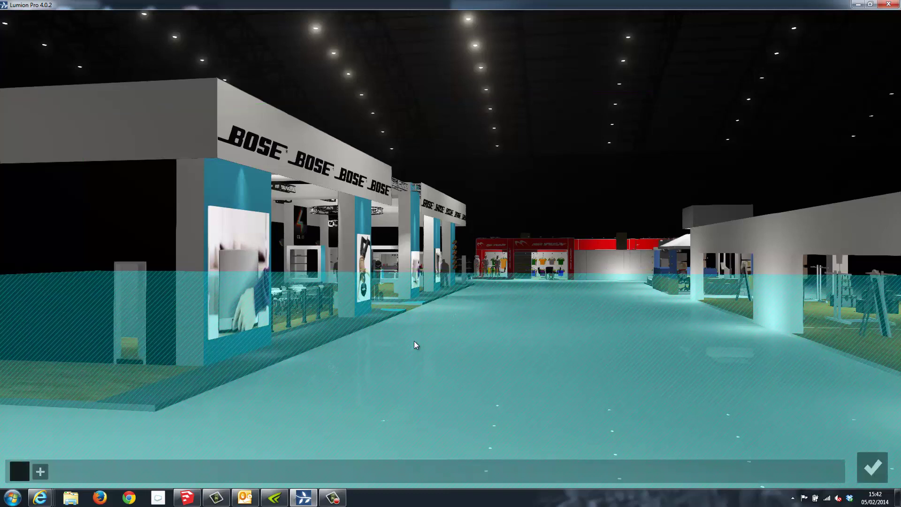
pyautogui.click(873, 466)
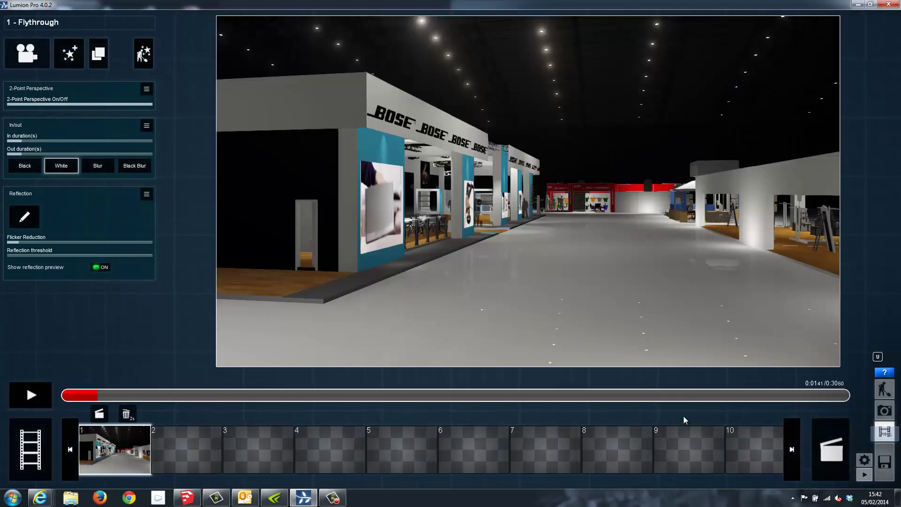
pyautogui.click(30, 397)
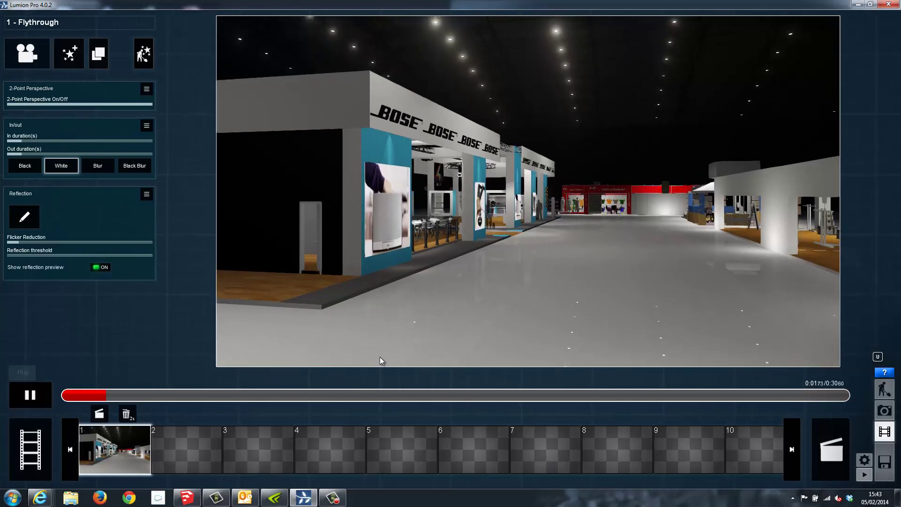
# Step: Pause the preview and bring up the Save Movie dialog with MP4 output at 720p
pyautogui.click(36, 395)
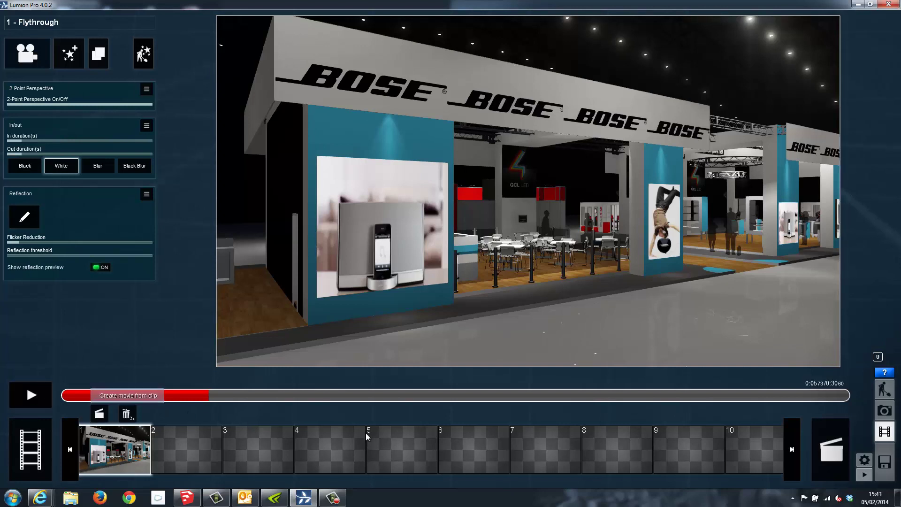
pyautogui.click(829, 455)
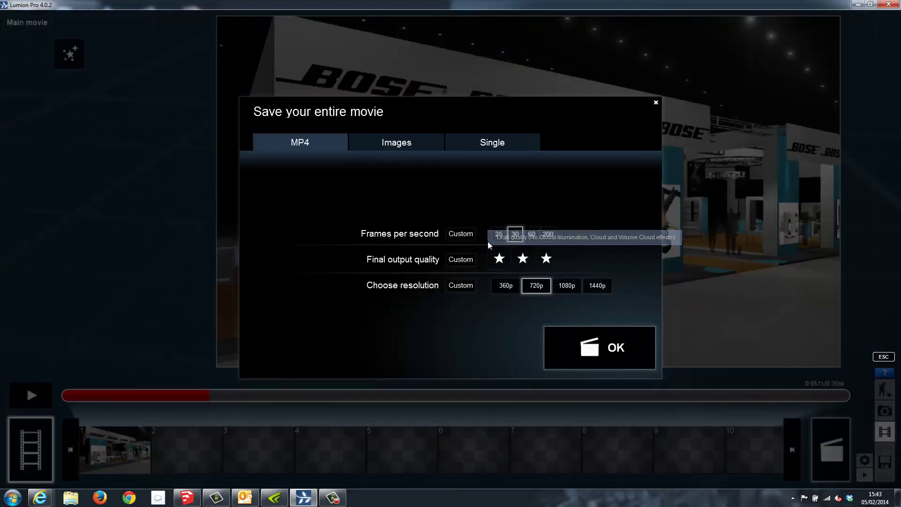